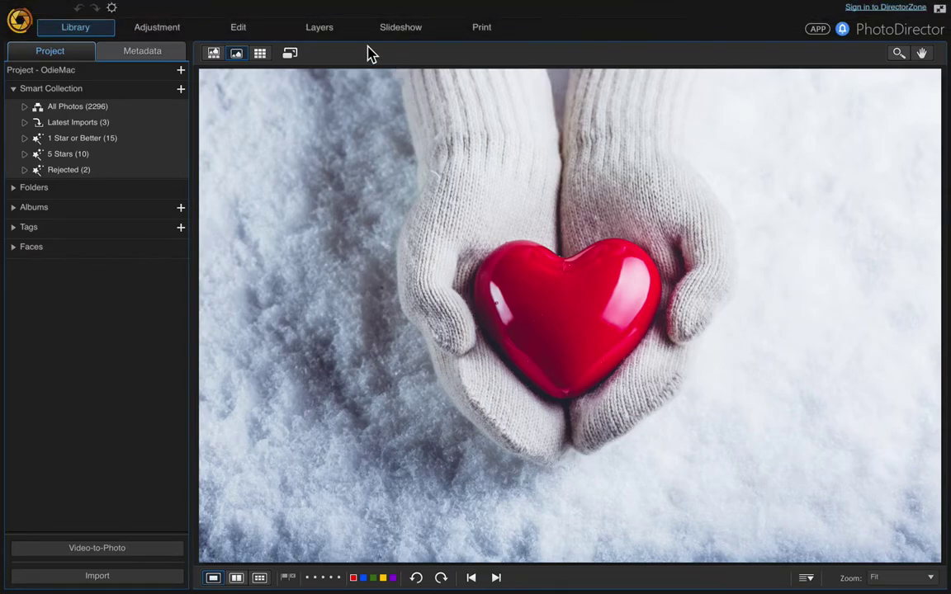
- Switch to the layer workspace and duplicate the Background layer twice
left_click(324, 30)
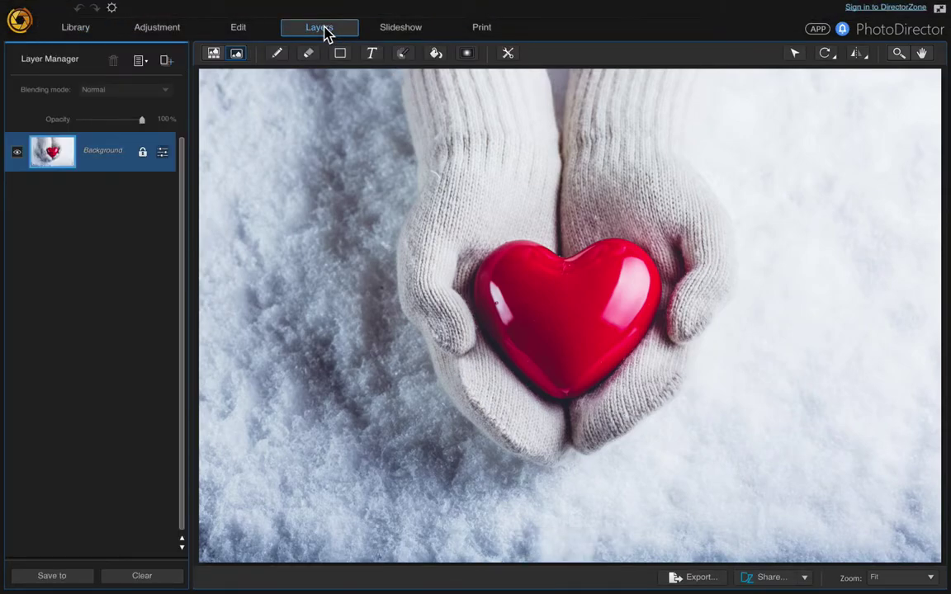
right_click(108, 164)
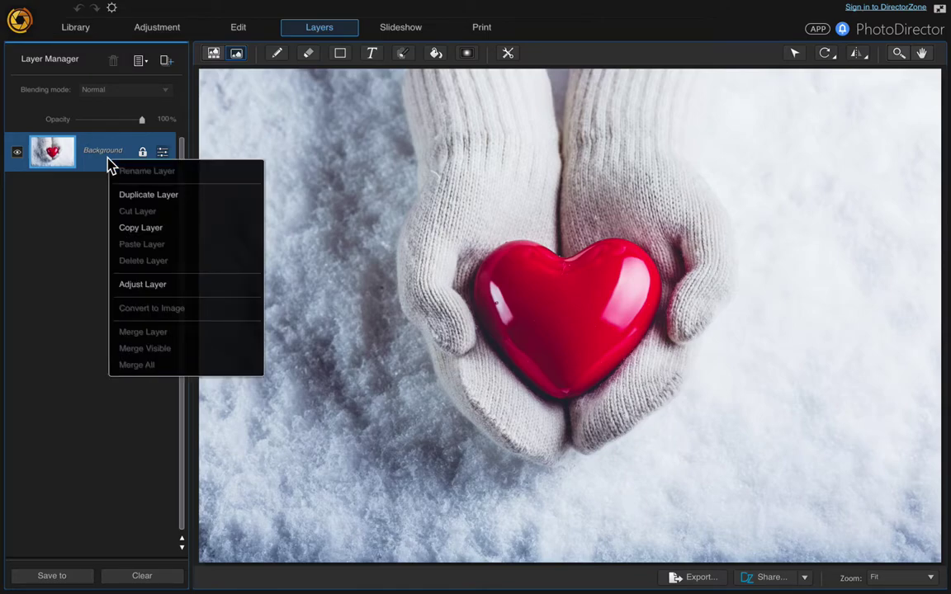
left_click(124, 195)
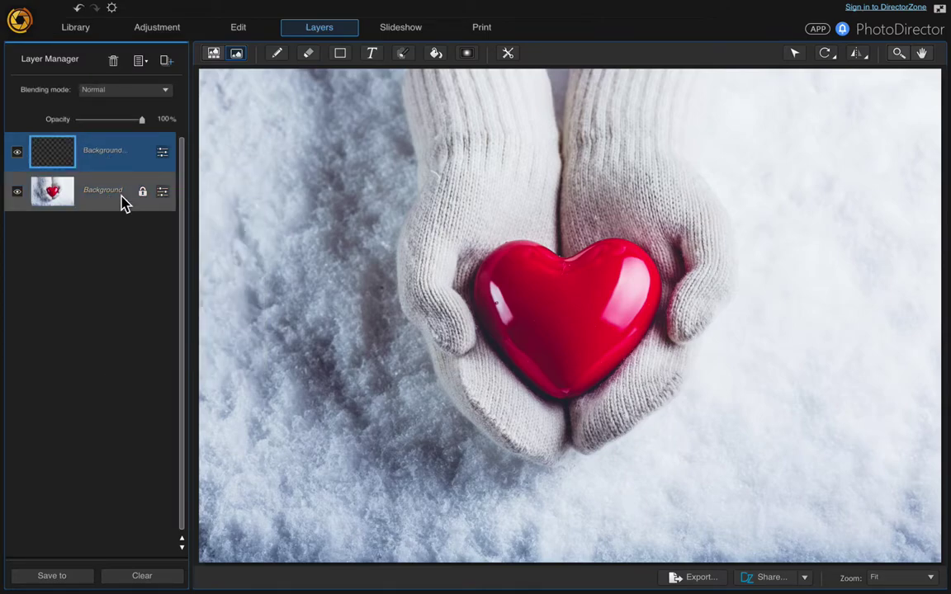
right_click(105, 160)
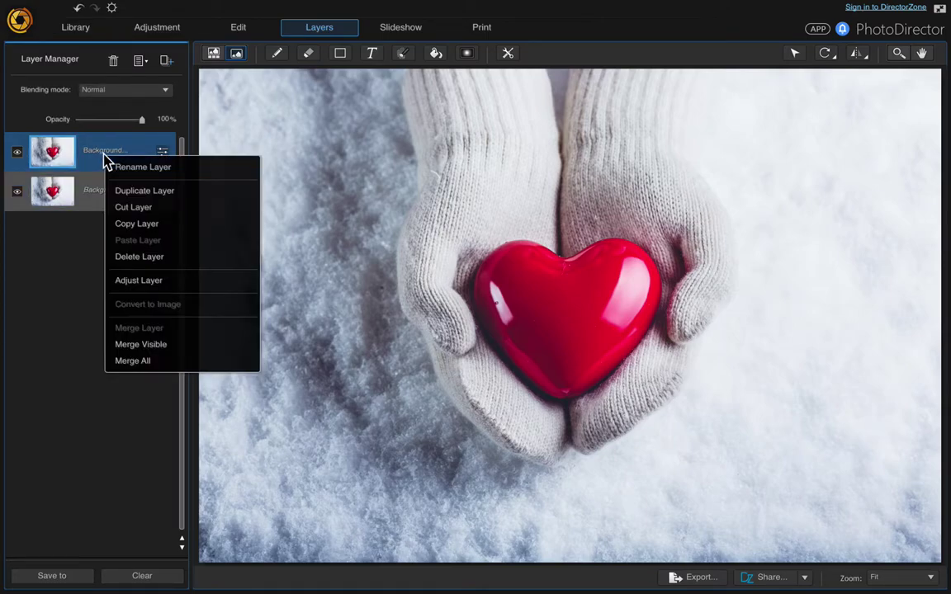
left_click(143, 192)
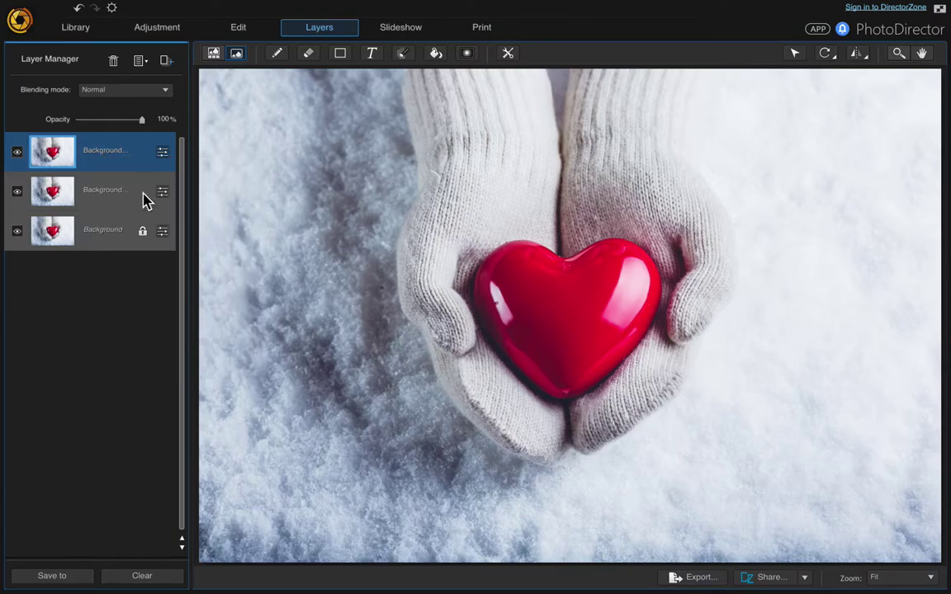
- Rename the middle layer, the first background copy, as Whole Heart
left_click(132, 196)
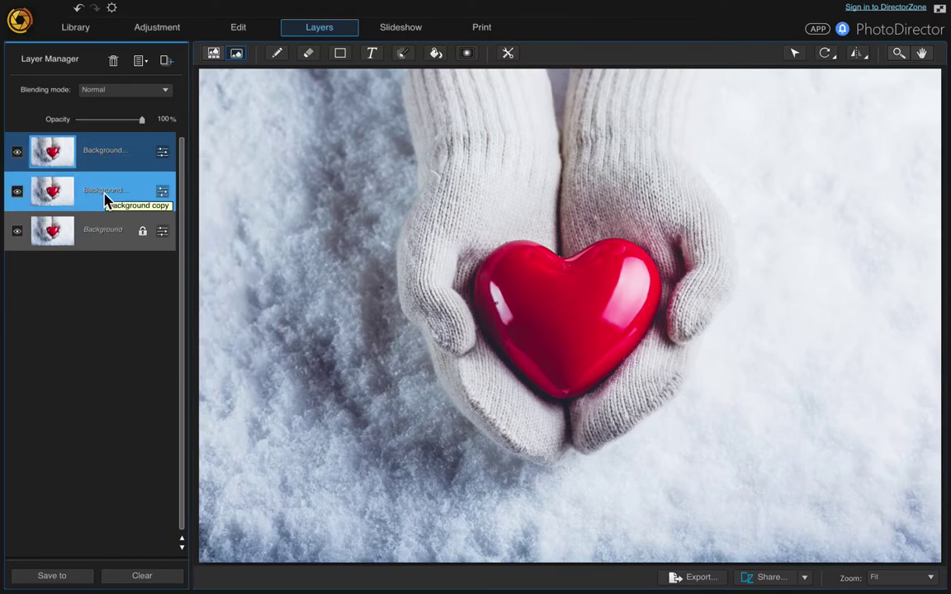
left_click(105, 200)
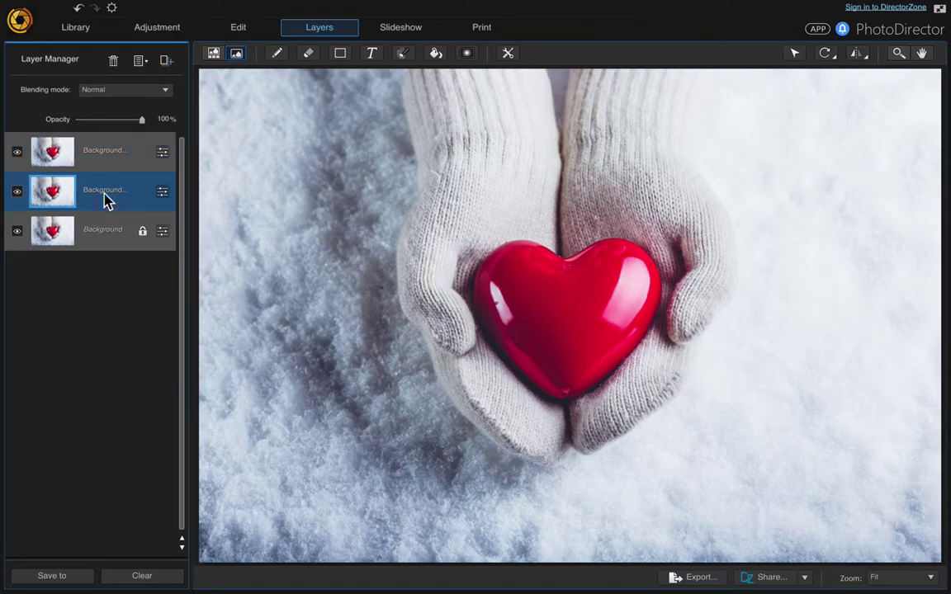
right_click(105, 200)
left_click(141, 213)
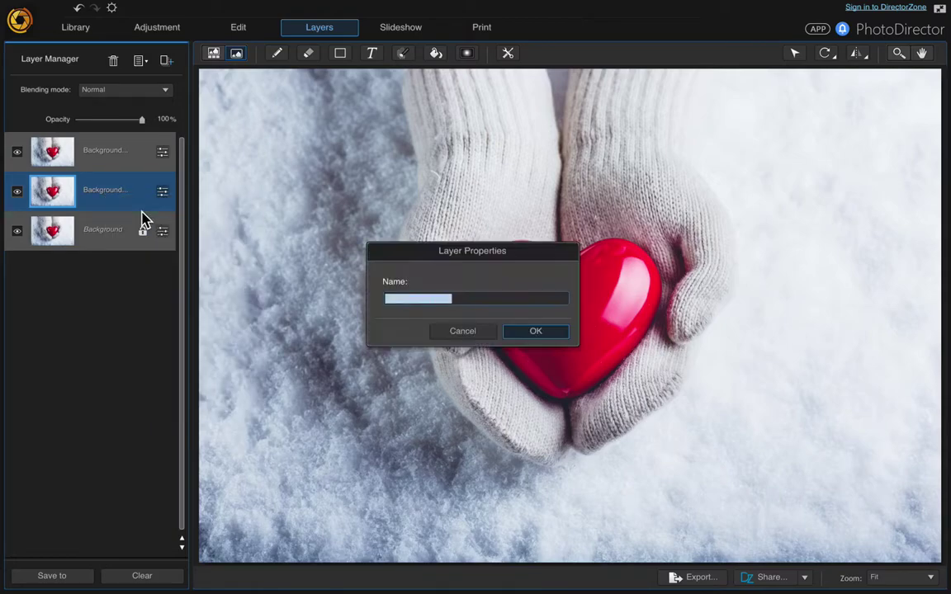
type("Whole Heart")
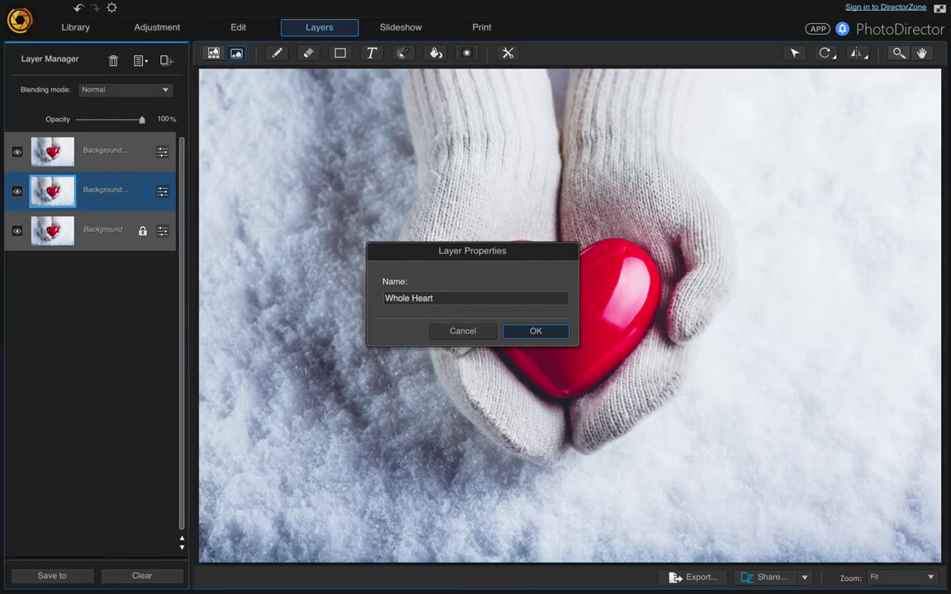
left_click(554, 335)
- Rename the topmost layer, the second background copy, as Broken Heart
left_click(101, 158)
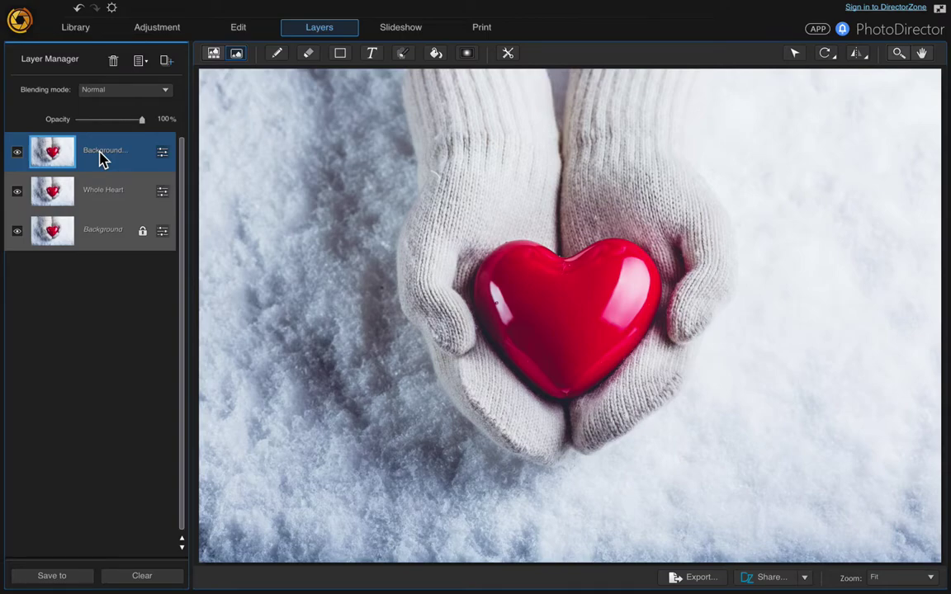
right_click(101, 159)
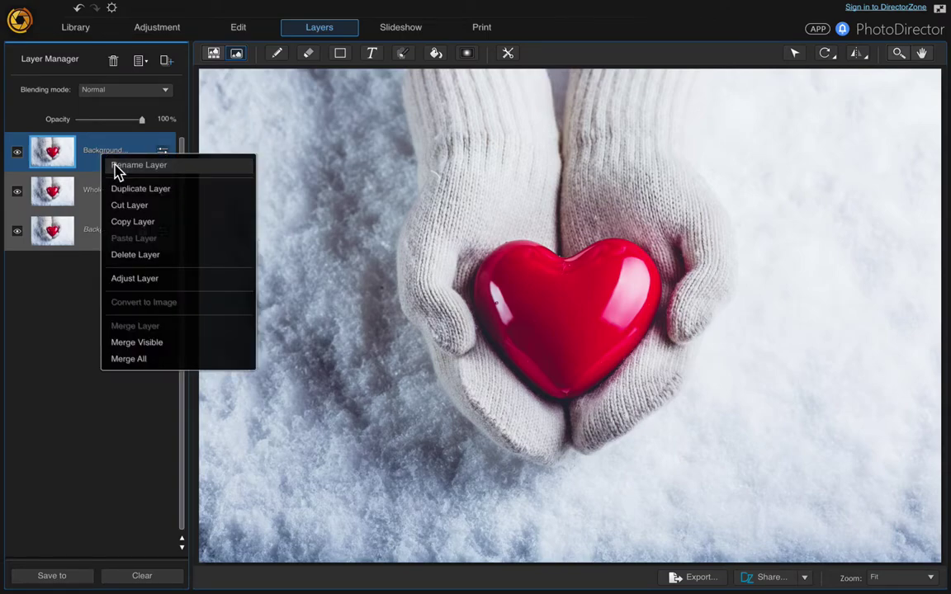
left_click(115, 165)
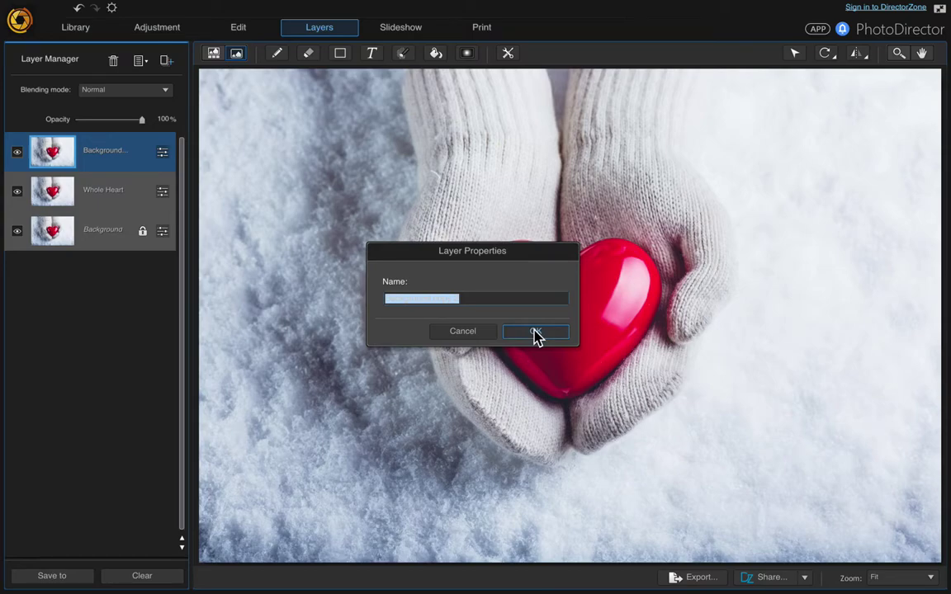
type("Broken Heart")
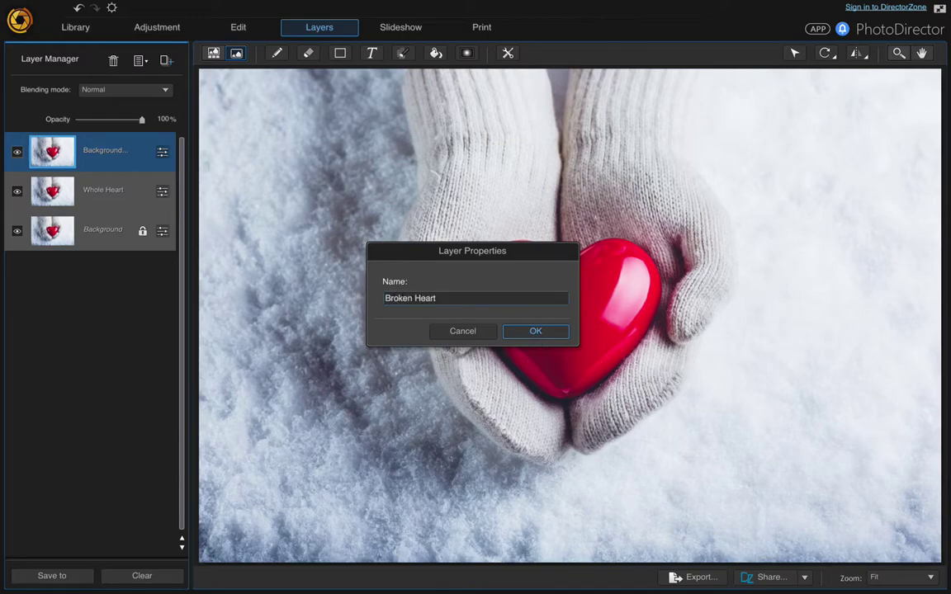
left_click(541, 333)
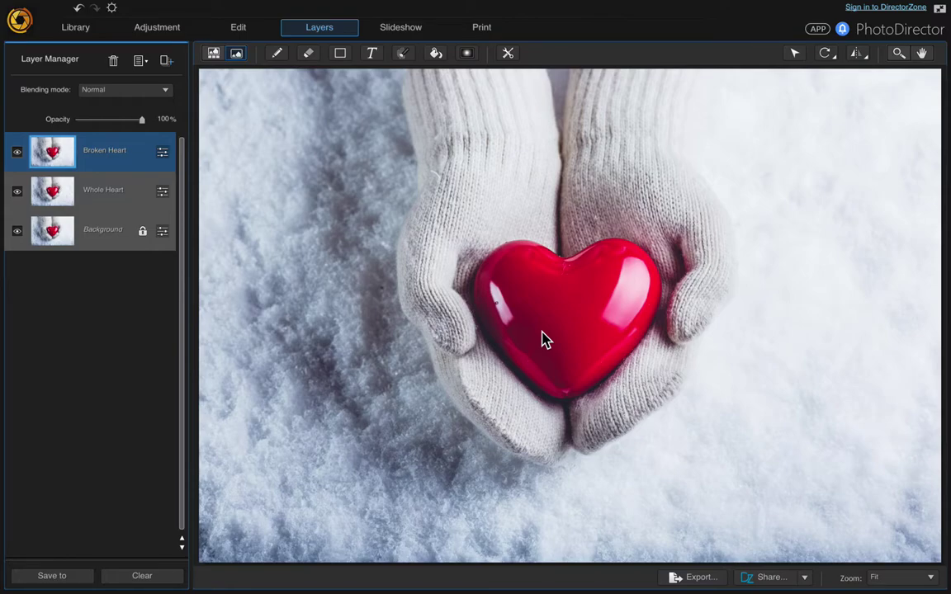
key("ctrl+z")
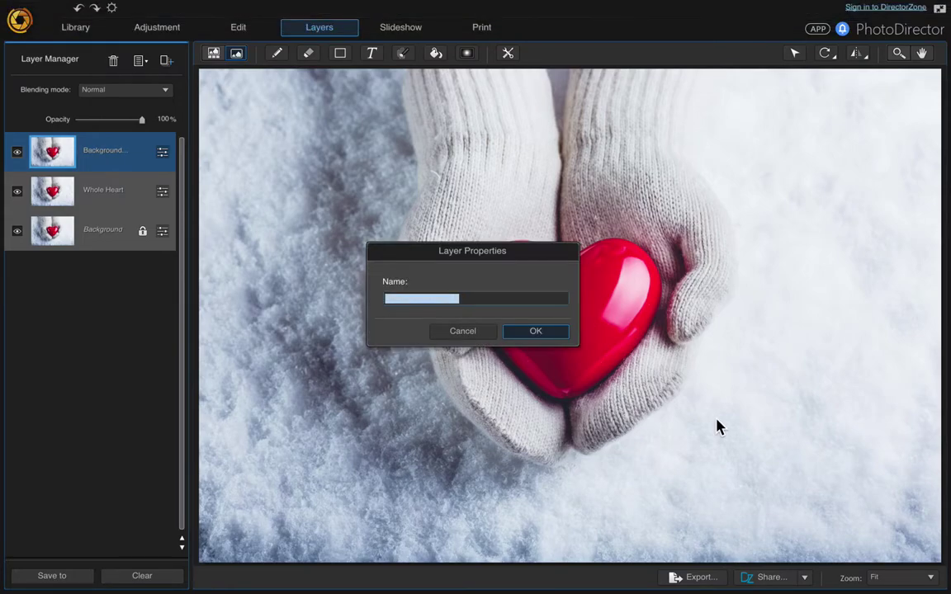
type("Broken Hear")
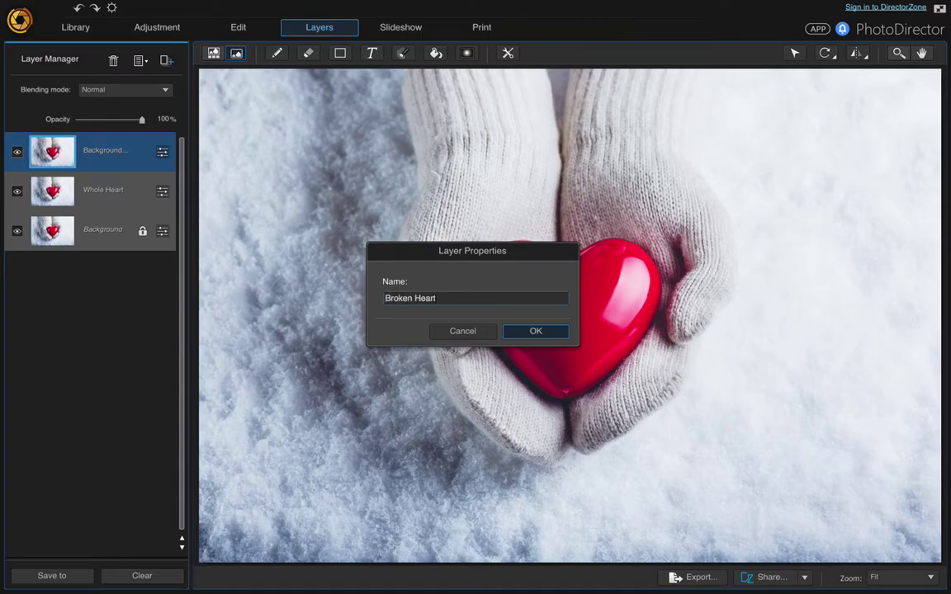
type("t")
left_click(554, 334)
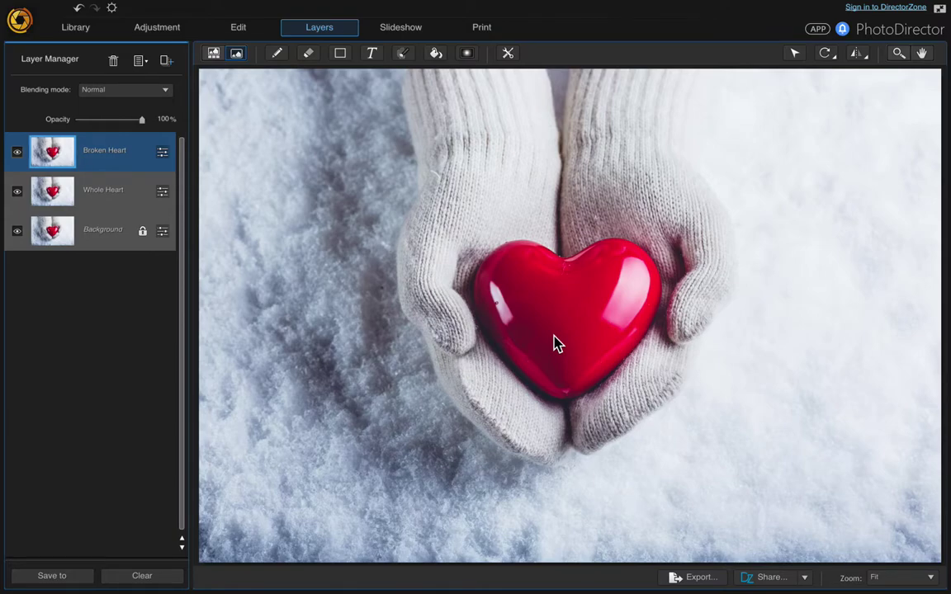
- Hide the Background and Whole Heart layers so only Broken Heart is shown
left_click(16, 232)
left_click(17, 191)
- Make a rectangular selection of about 660 by 910 px over the heart's right half, from the centre notch down to the tip
left_click(916, 580)
left_click(908, 425)
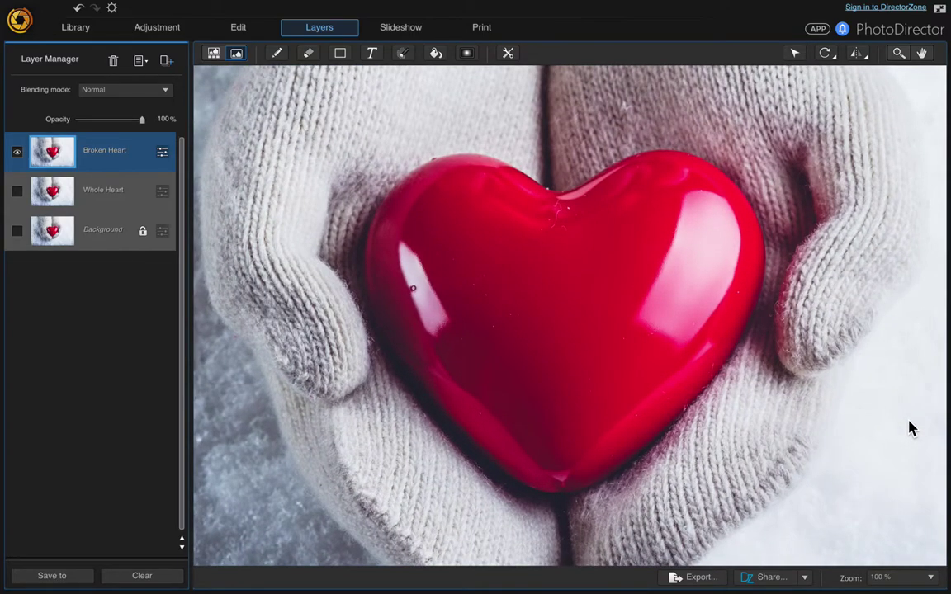
left_click(401, 56)
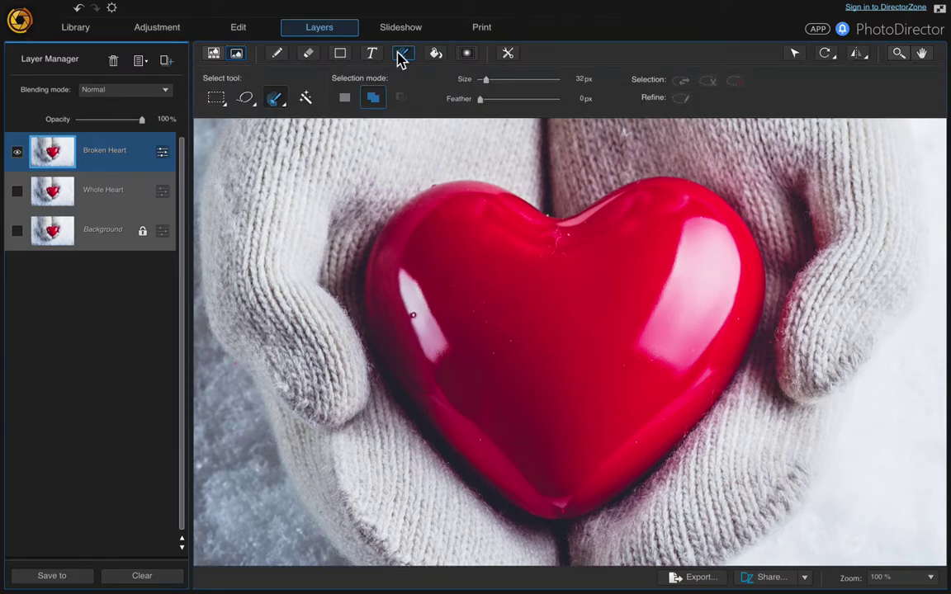
left_click(223, 107)
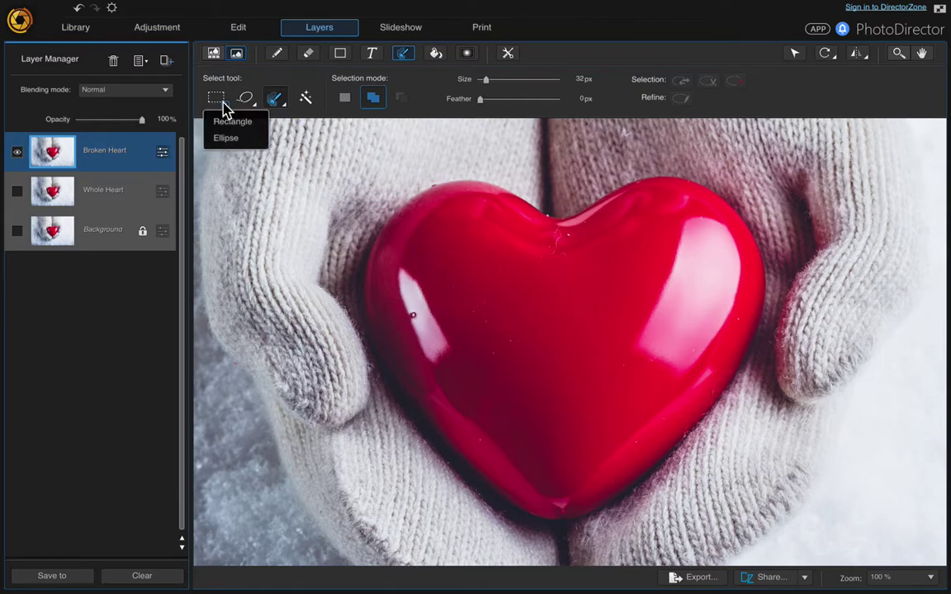
left_click(224, 124)
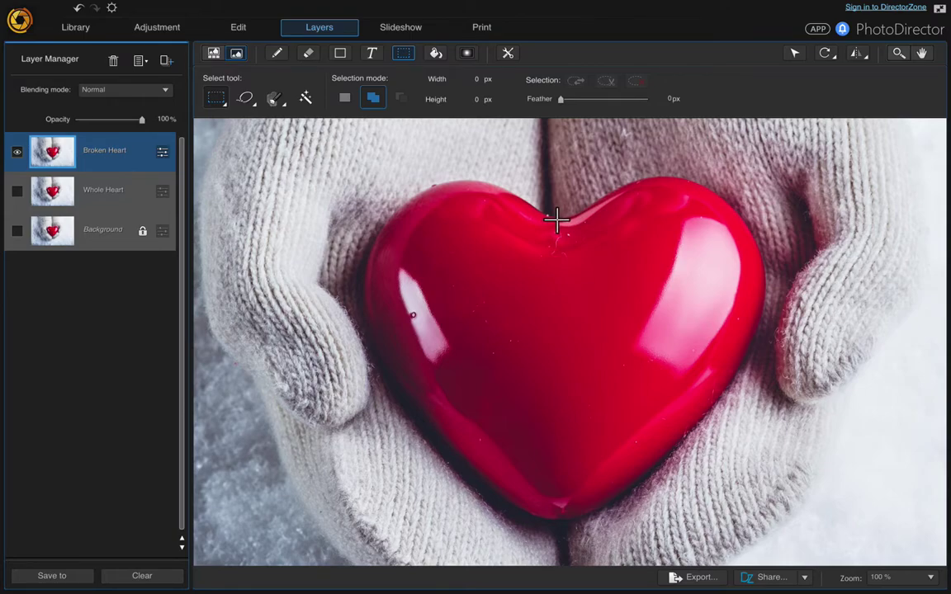
left_click_drag(557, 217, 775, 519)
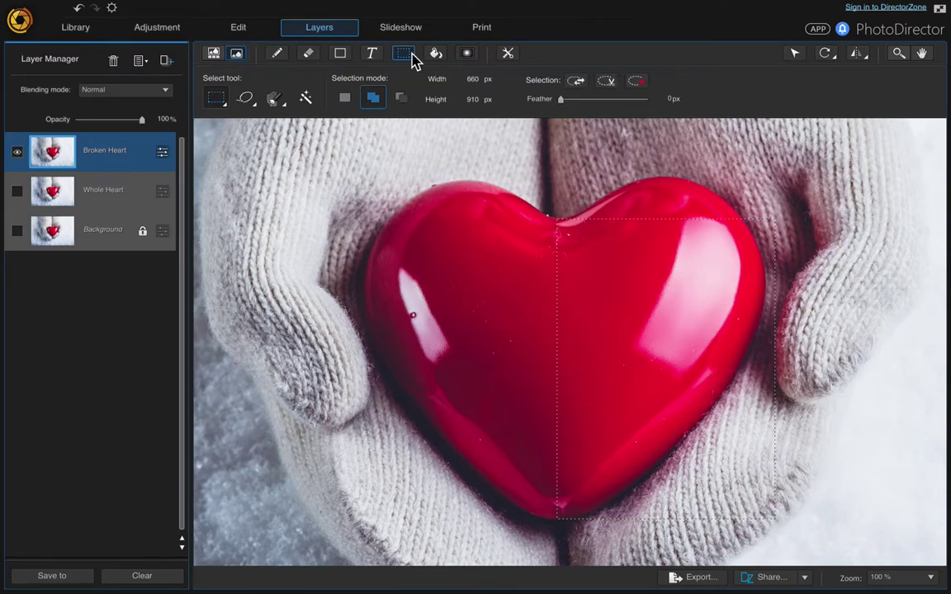
- Add the top of the heart's right lobe to the selection with the 32 px Smart Brush
left_click(286, 107)
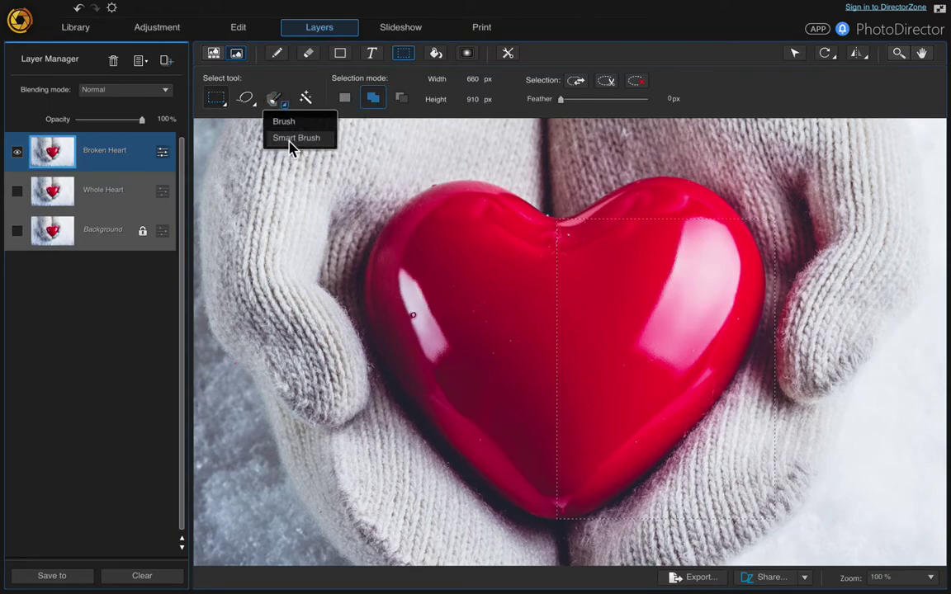
left_click(289, 141)
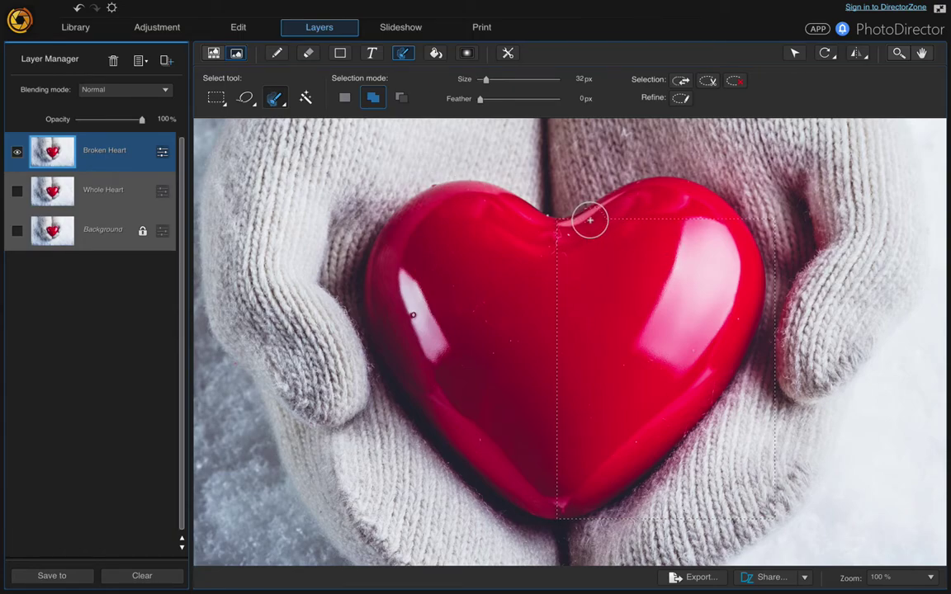
mouse_move(634, 202)
left_mouse_down()
mouse_move(692, 204)
mouse_move(709, 223)
left_mouse_up()
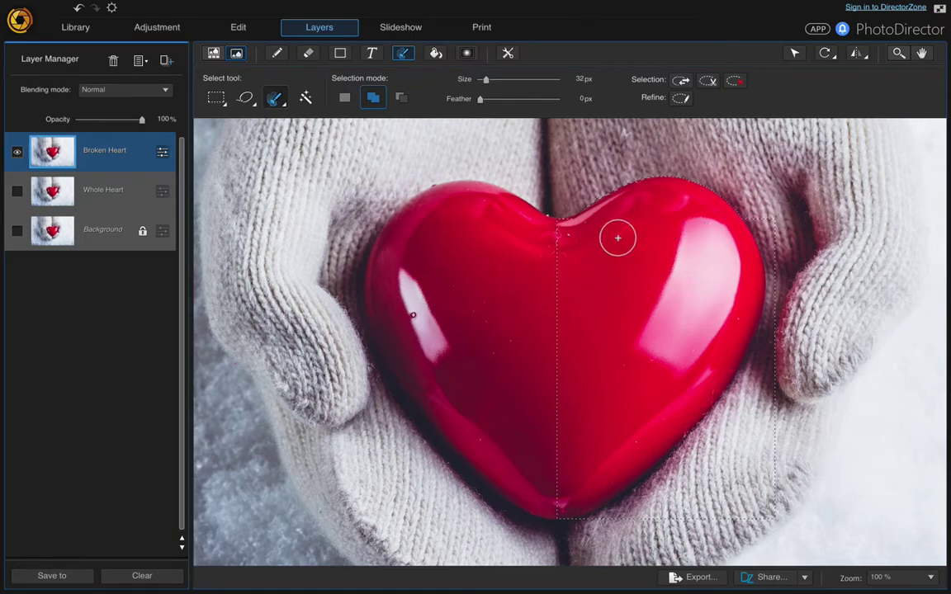
- Reduce the brush to 9 px and subtract the stray glove area from the selection along the right lobe's upper edge
key("]")
key("[")
key("[")
key("[")
key("[")
key("[")
key("[")
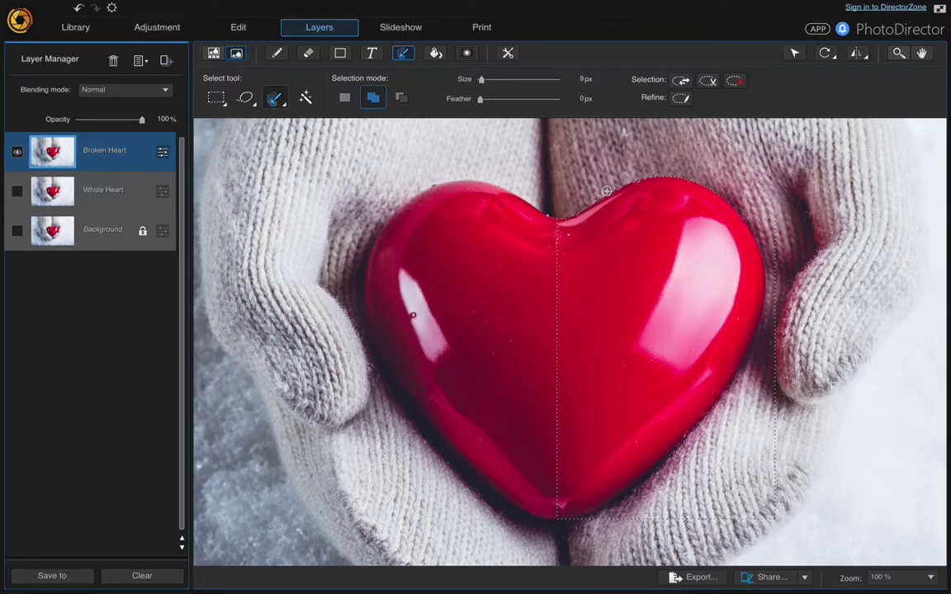
key("alt")
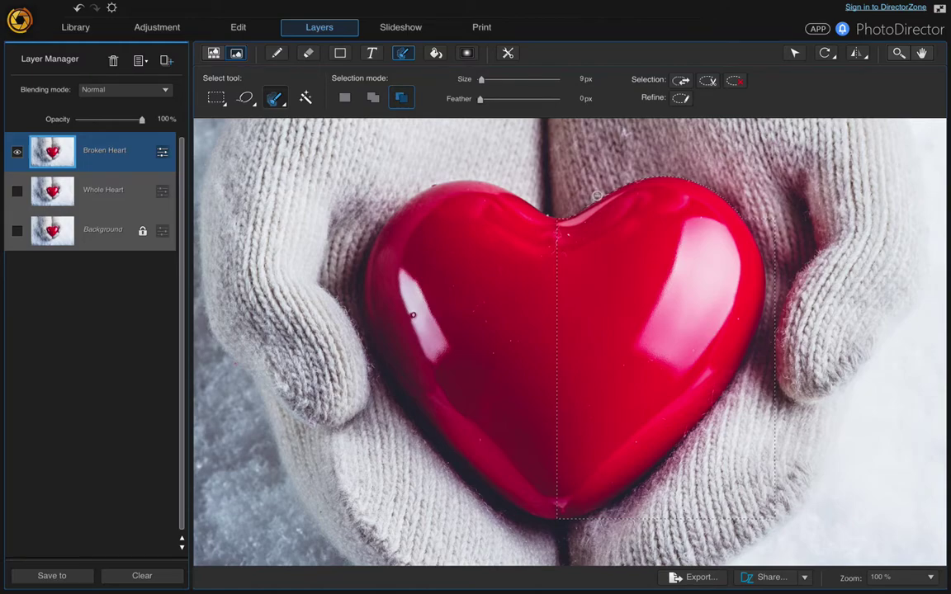
key("alt")
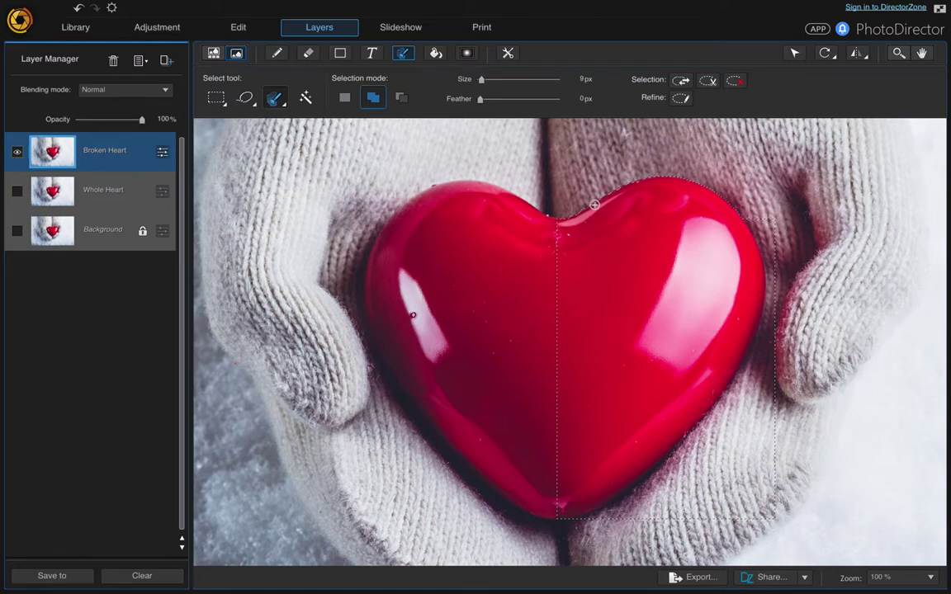
- Subtract the glove area outside the heart's right and lower-right edges from the selection, varying the brush between 13 and 25 px
scroll(756, 235, "up", 5)
key("alt")
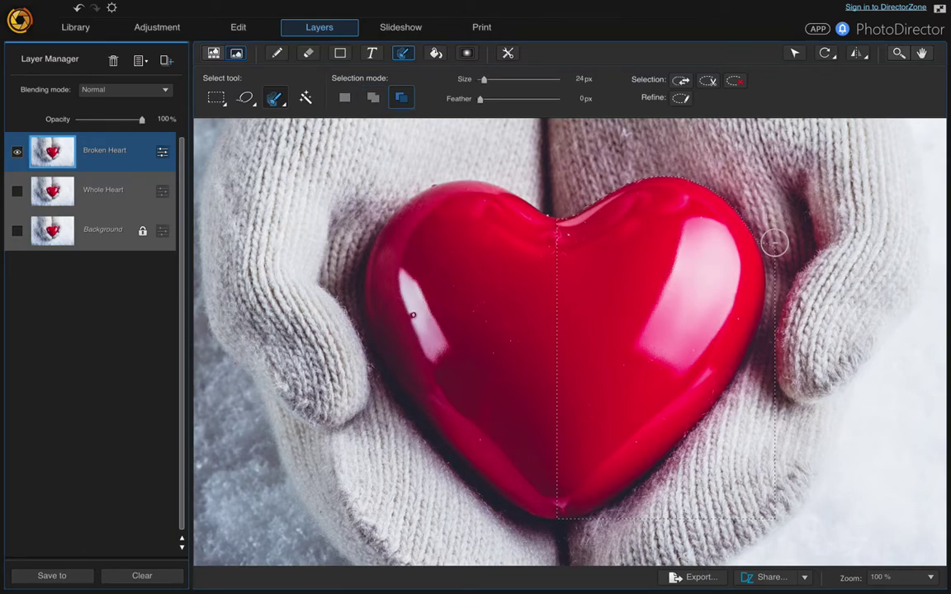
mouse_move(777, 260)
left_mouse_down()
mouse_move(774, 380)
mouse_move(747, 417)
left_mouse_up()
scroll(611, 413, "down", 7)
scroll(413, 315, "up", 8)
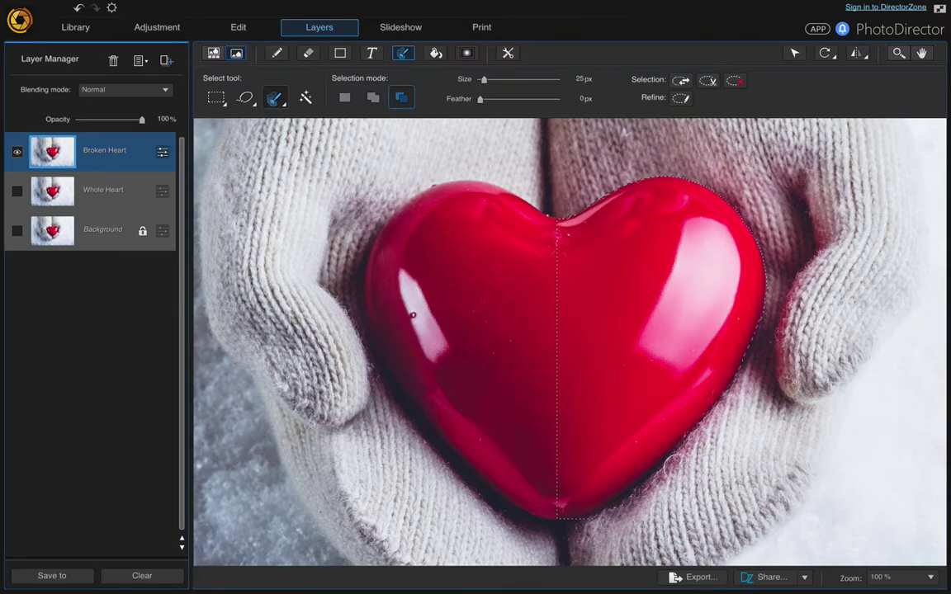
scroll(664, 471, "down", 6)
key("alt")
left_click(372, 97)
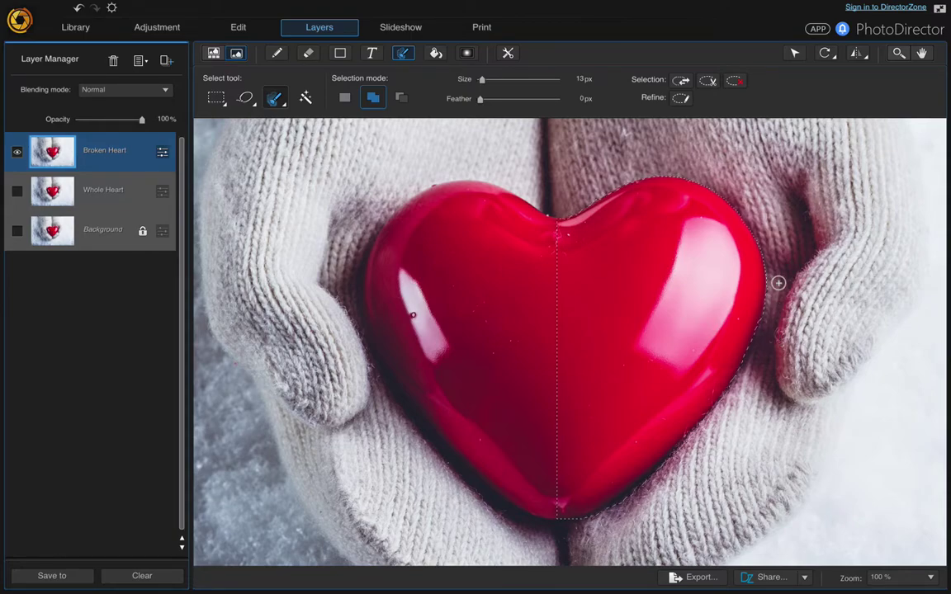
- Shift the selected right half of the heart slightly away from the left half and rotate it to open a narrow wedge-shaped crack, then deselect
left_click(794, 55)
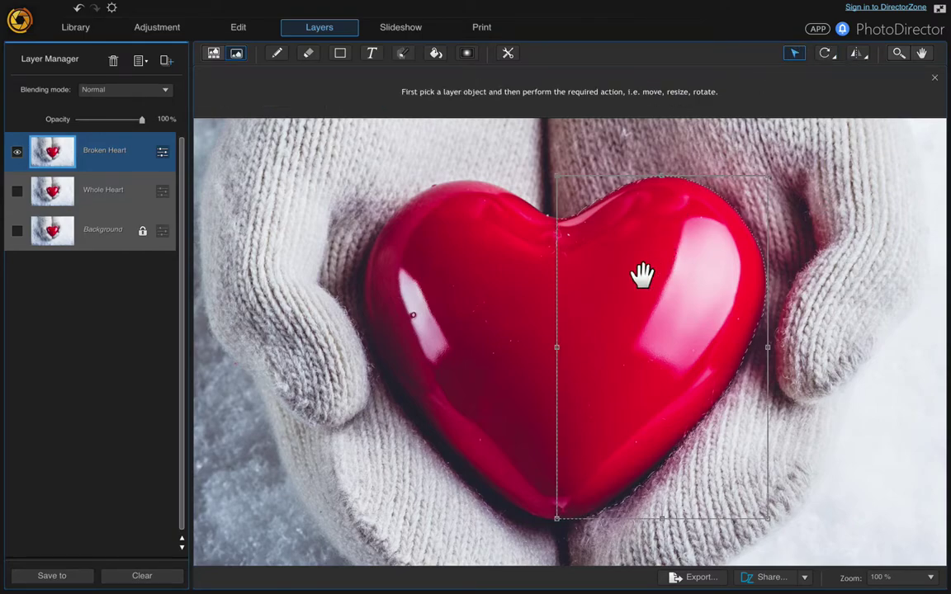
left_click_drag(644, 275, 649, 272)
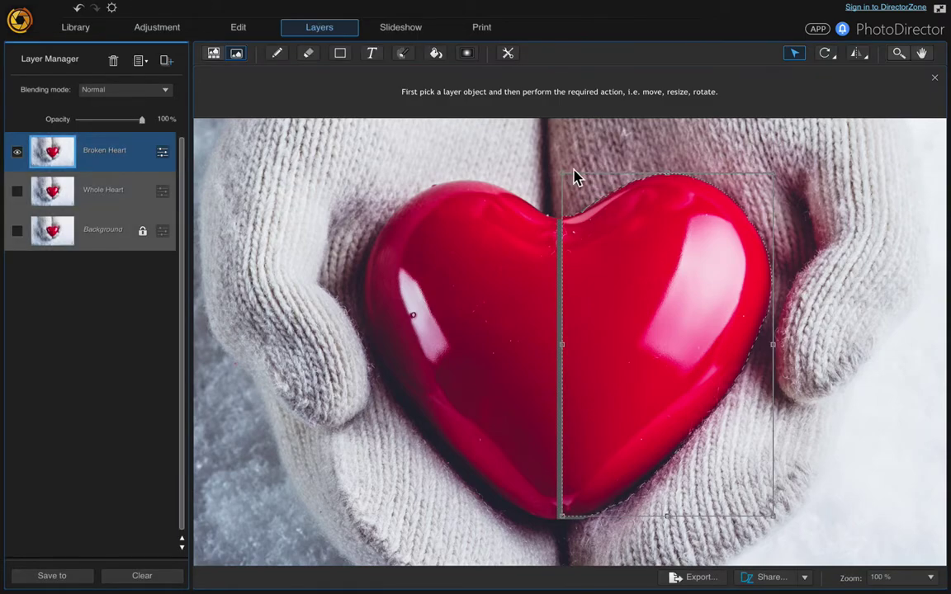
left_click_drag(559, 166, 558, 166)
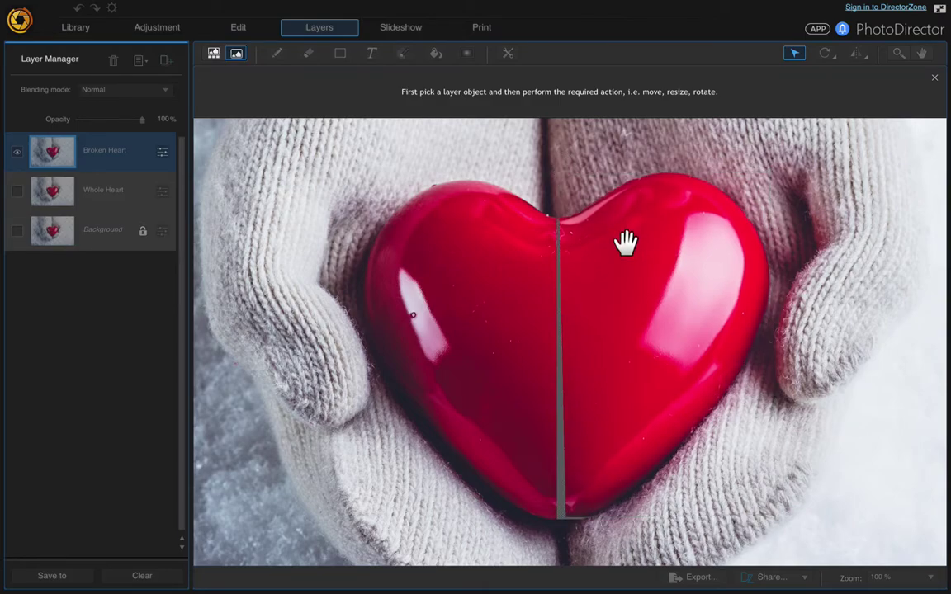
left_click(626, 242)
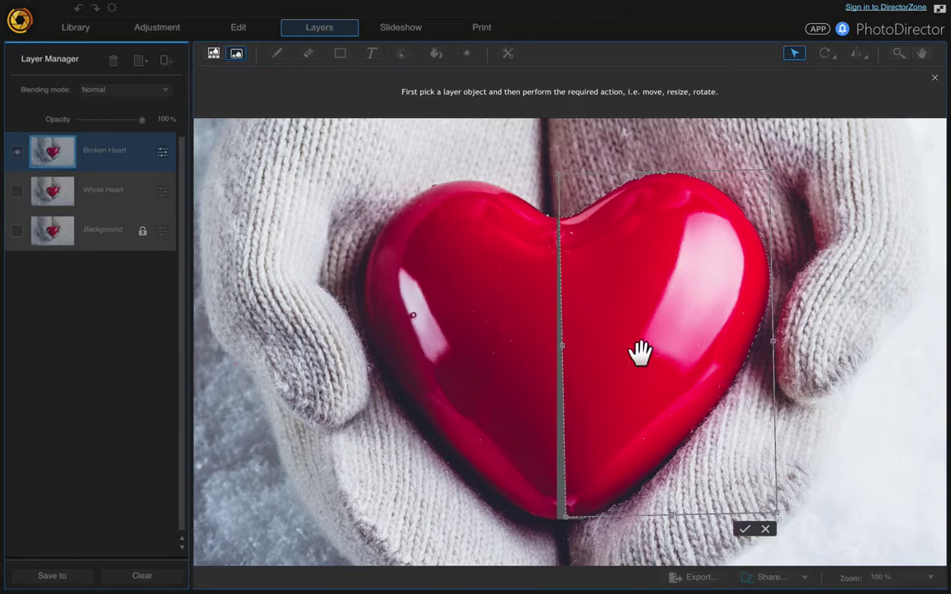
left_click(746, 532)
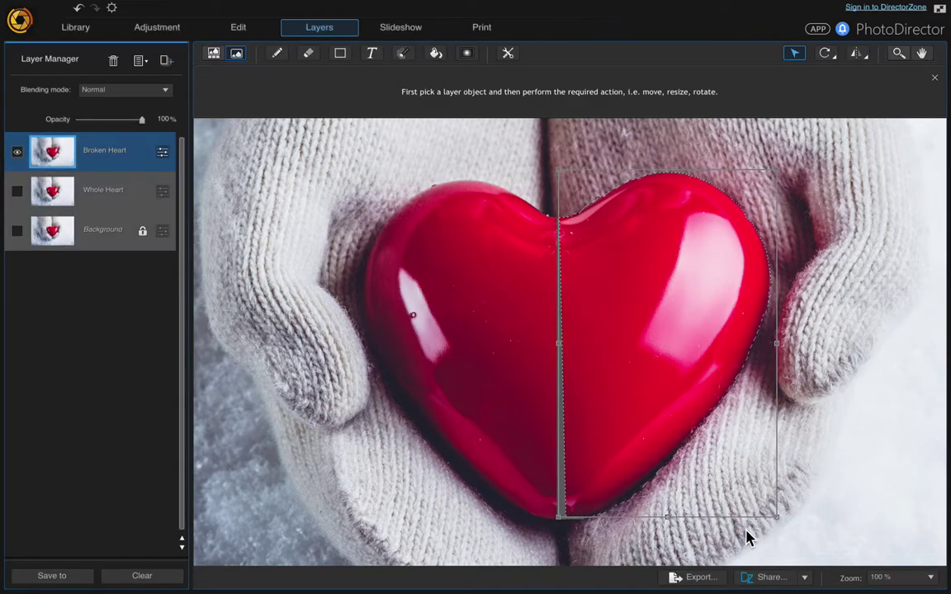
left_click(397, 421)
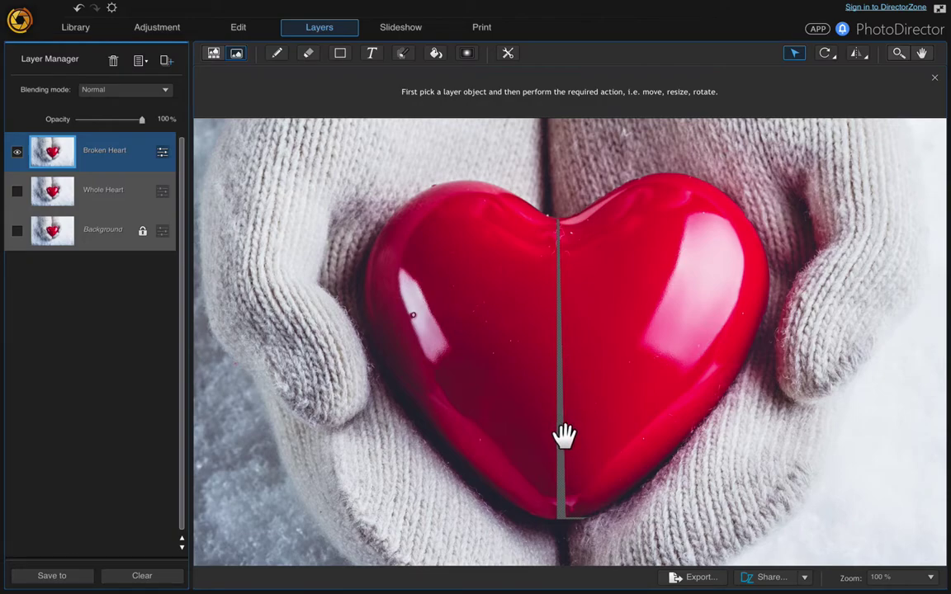
- Add a new layer filled with black (000000) and place it directly beneath the Broken Heart layer
left_click(170, 64)
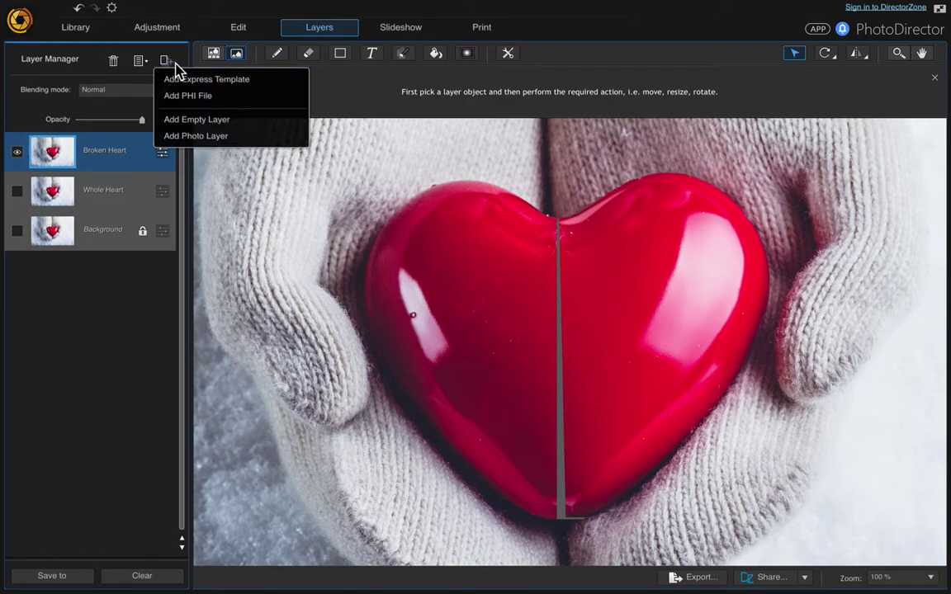
left_click(194, 122)
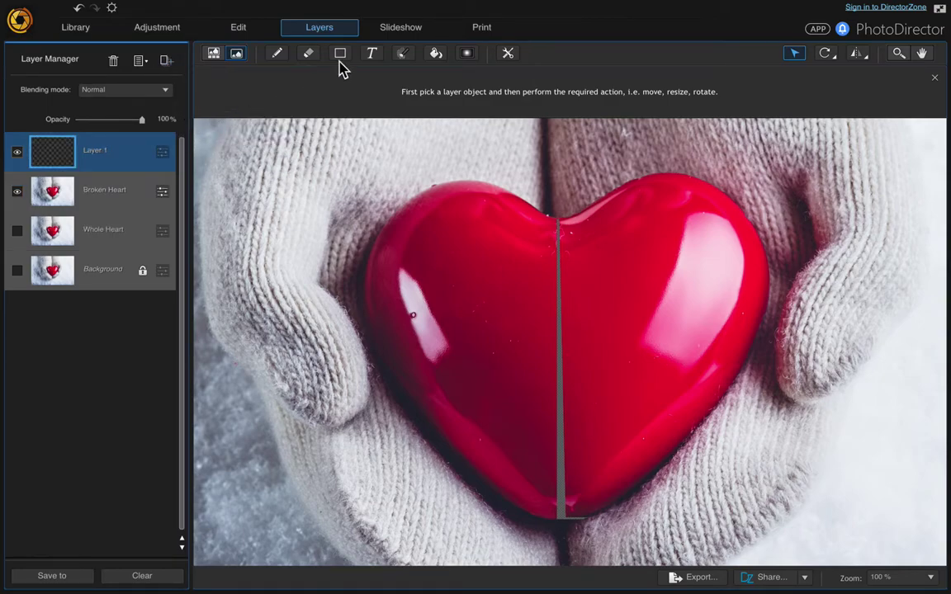
left_click(436, 55)
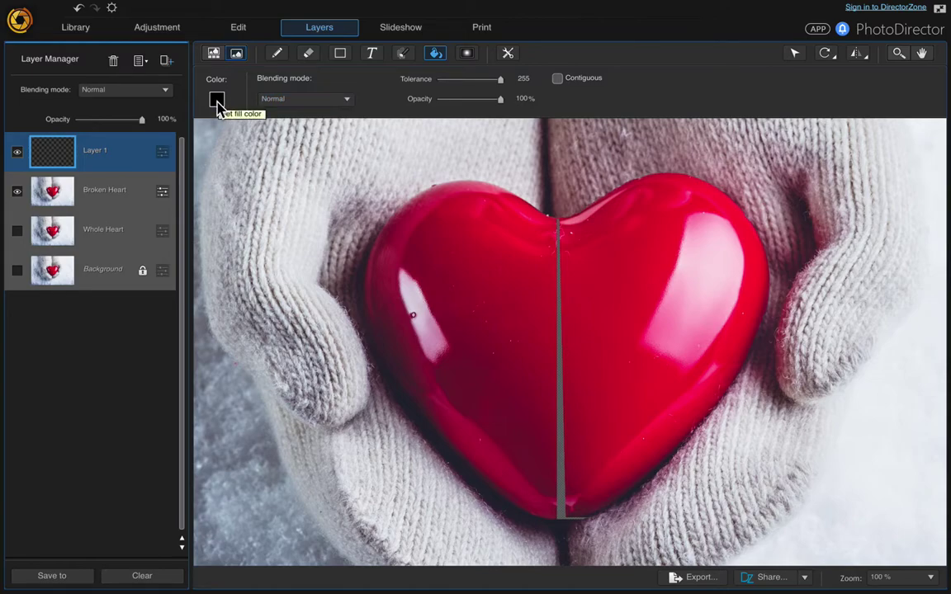
left_click(217, 102)
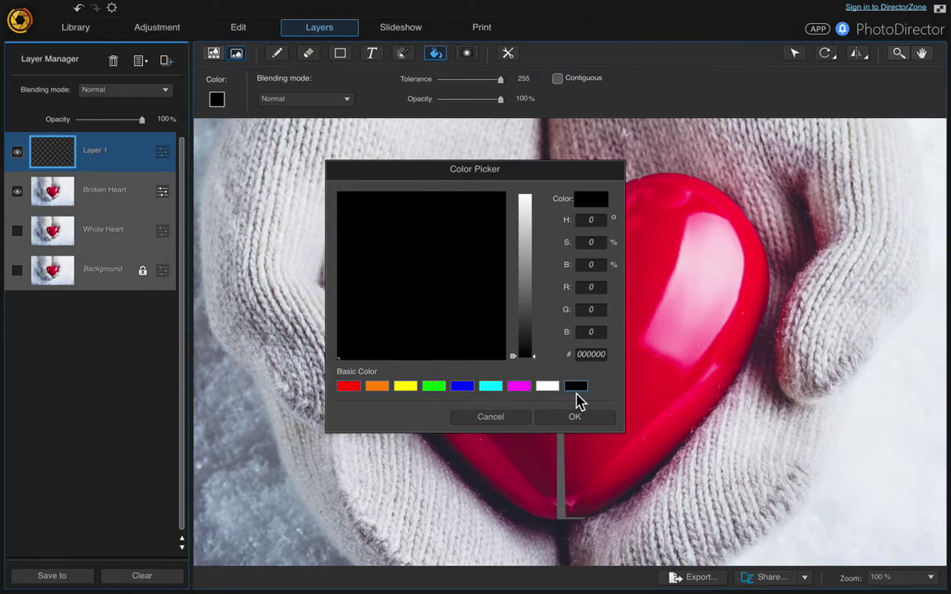
left_click(586, 418)
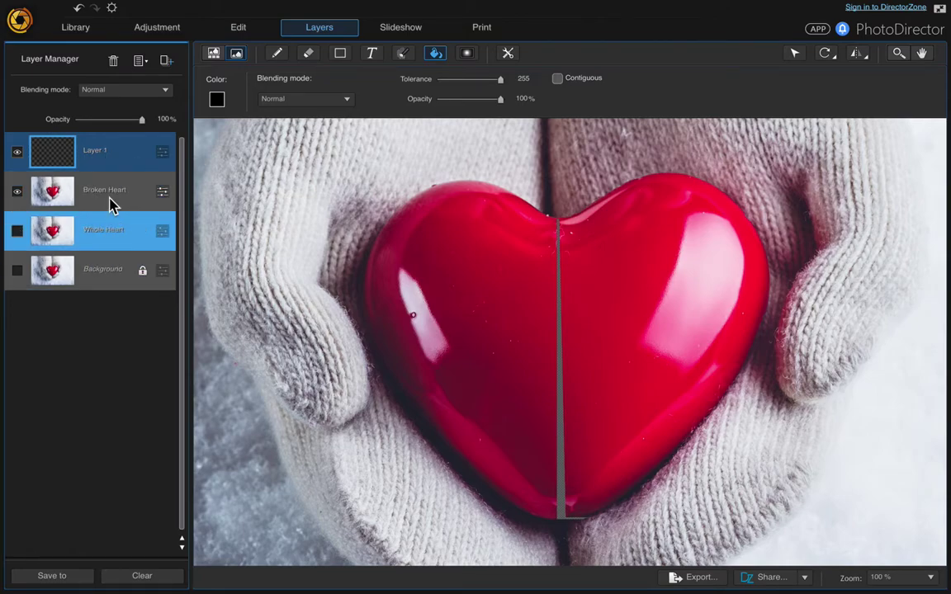
left_click(498, 268)
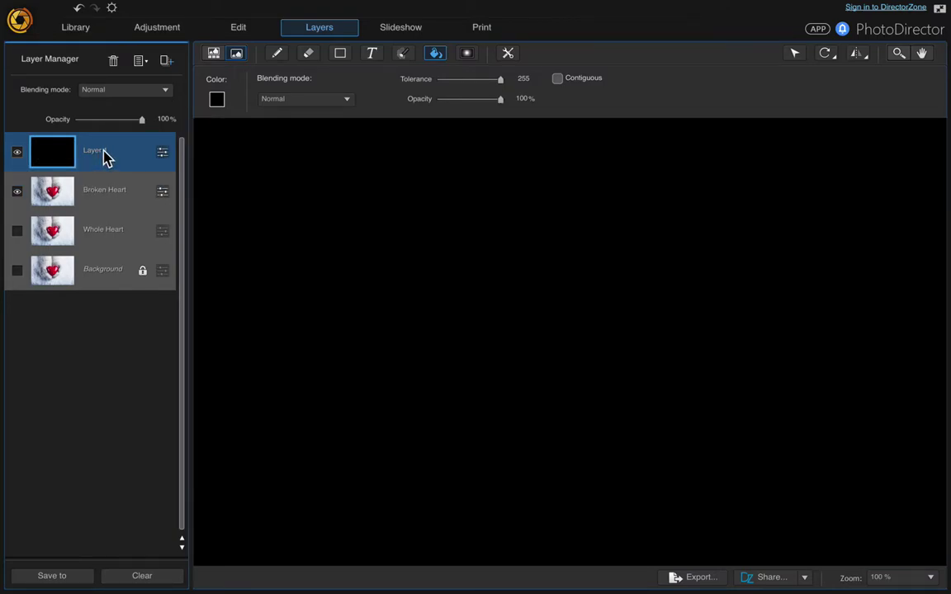
left_click_drag(110, 156, 106, 214)
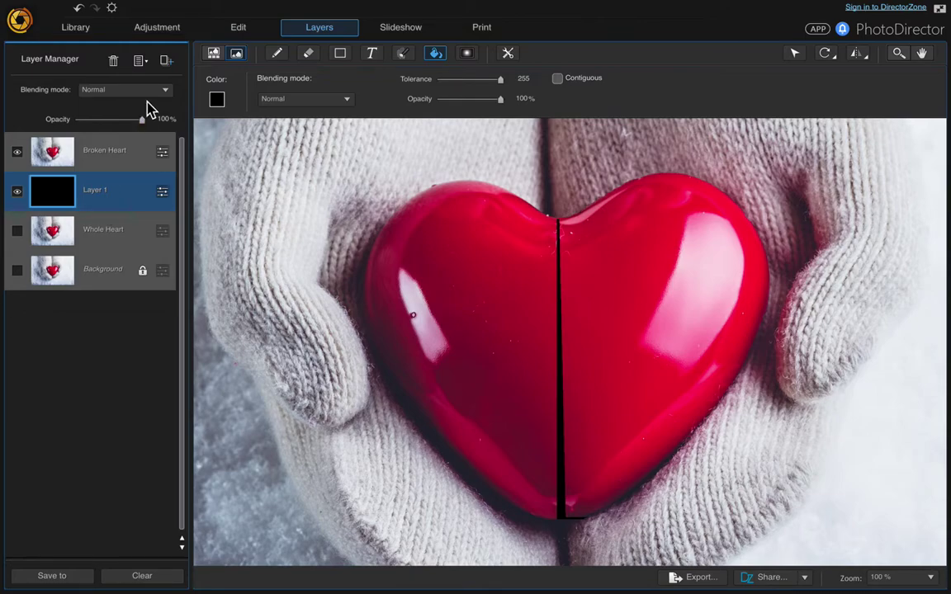
- Reduce the black layer's opacity to 63% and merge it with the Broken Heart layer
left_click_drag(141, 123, 118, 123)
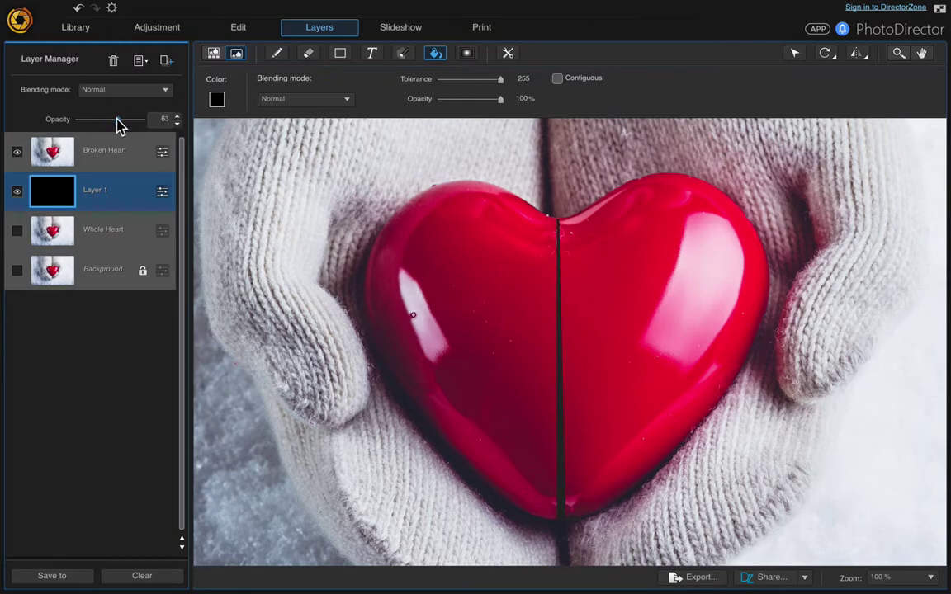
left_click(105, 161)
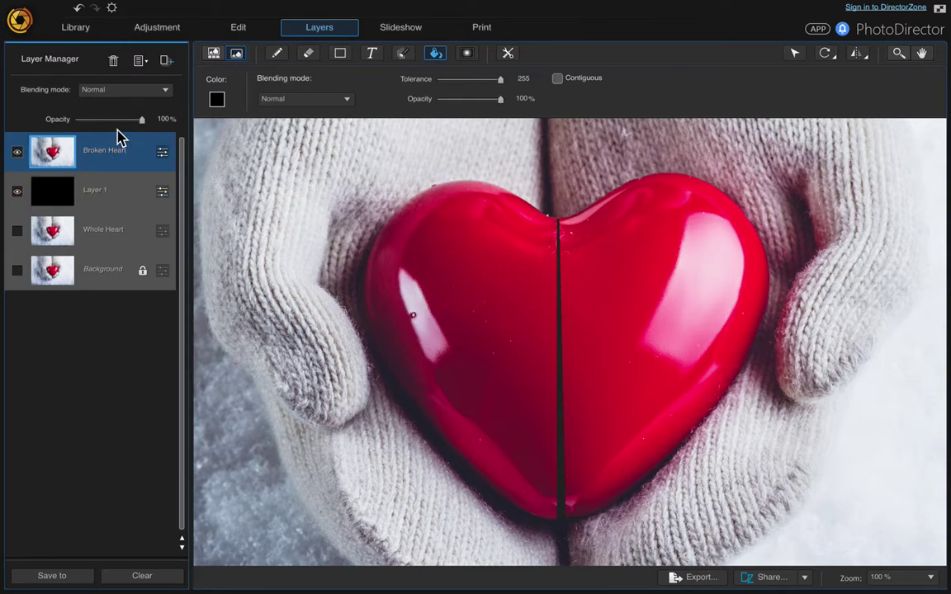
left_click(120, 193, "ctrl")
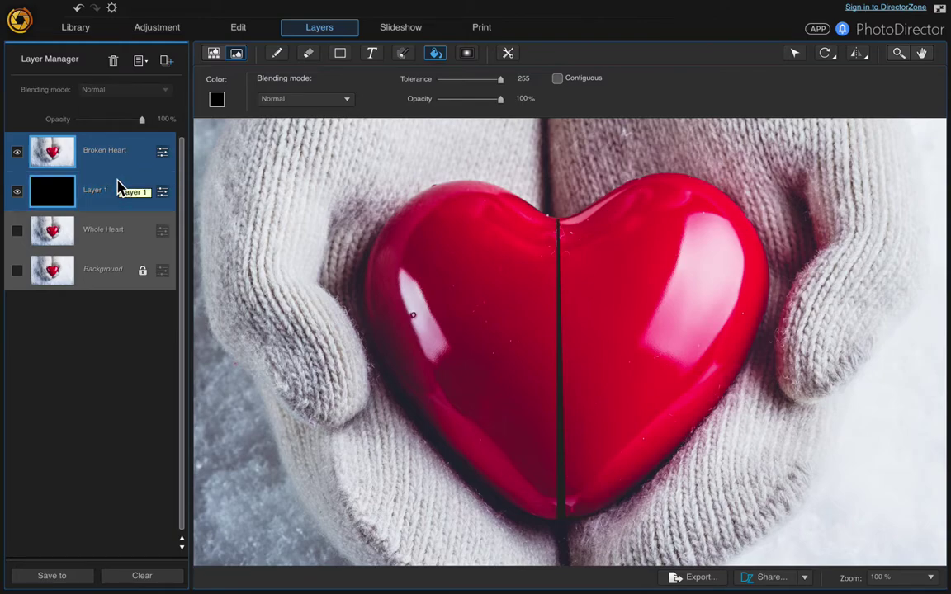
right_click(118, 187)
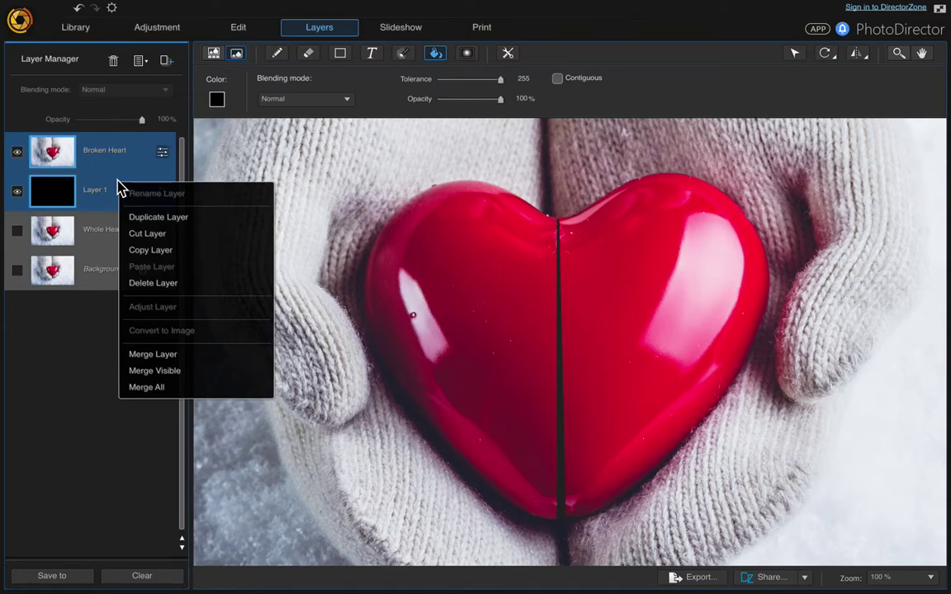
left_click(177, 358)
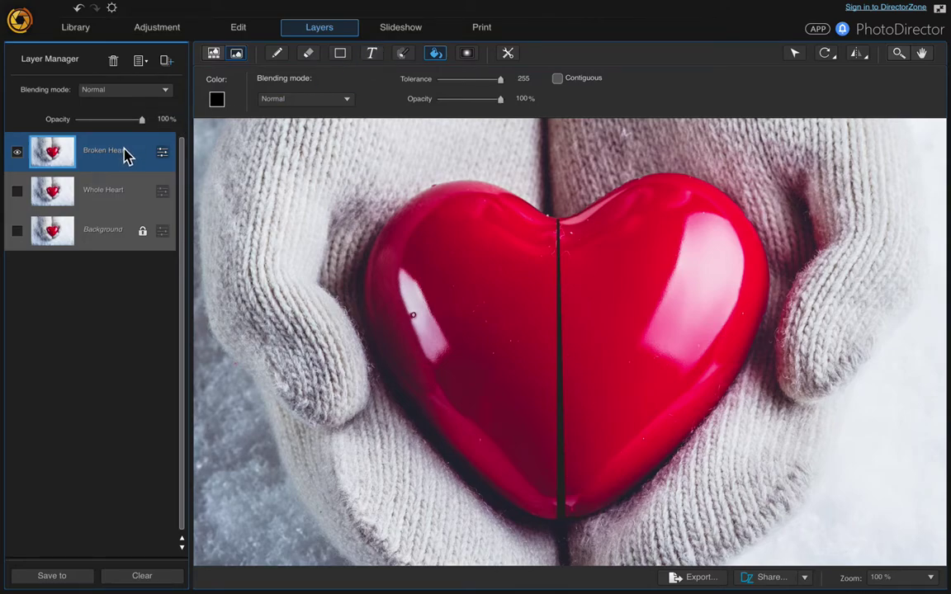
- Add the text "You Make My Heart" over the heart's left half
left_click(372, 55)
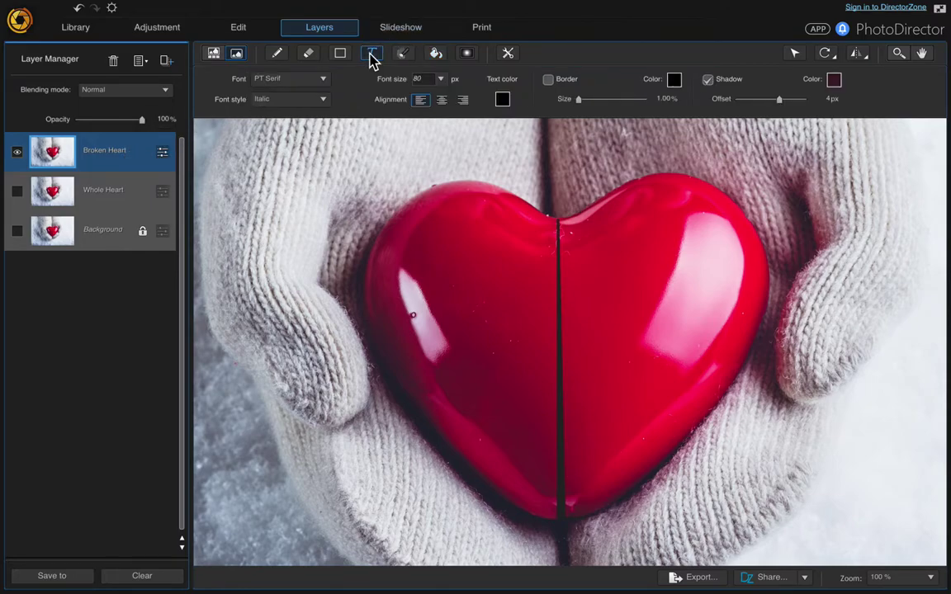
left_click(441, 304)
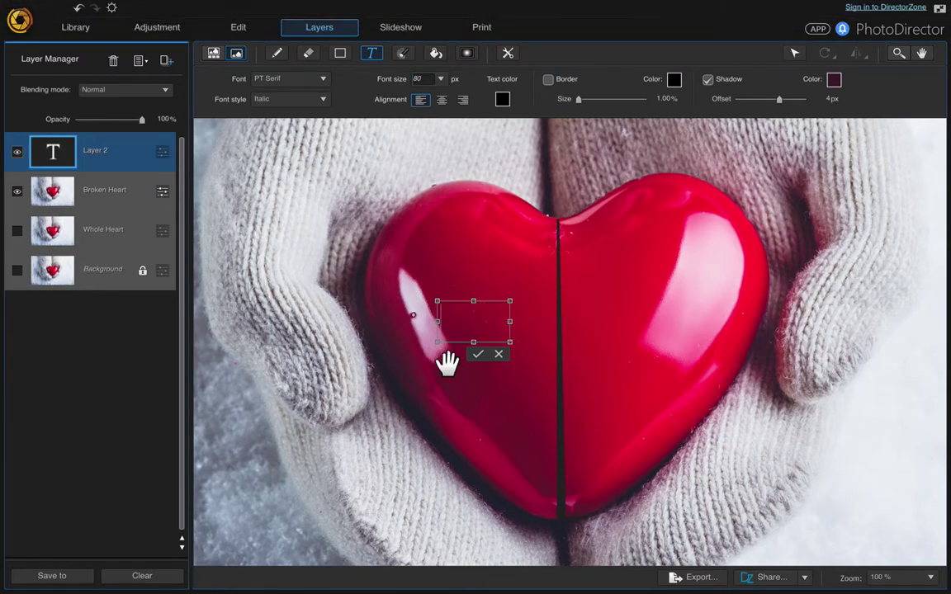
type("You")
key("Return")
type("Make")
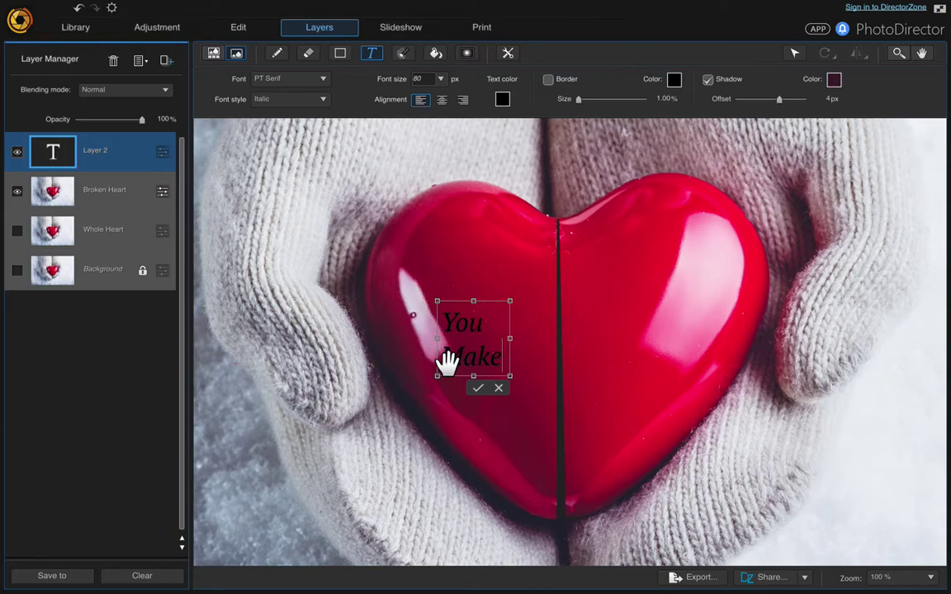
key("Return")
type("My")
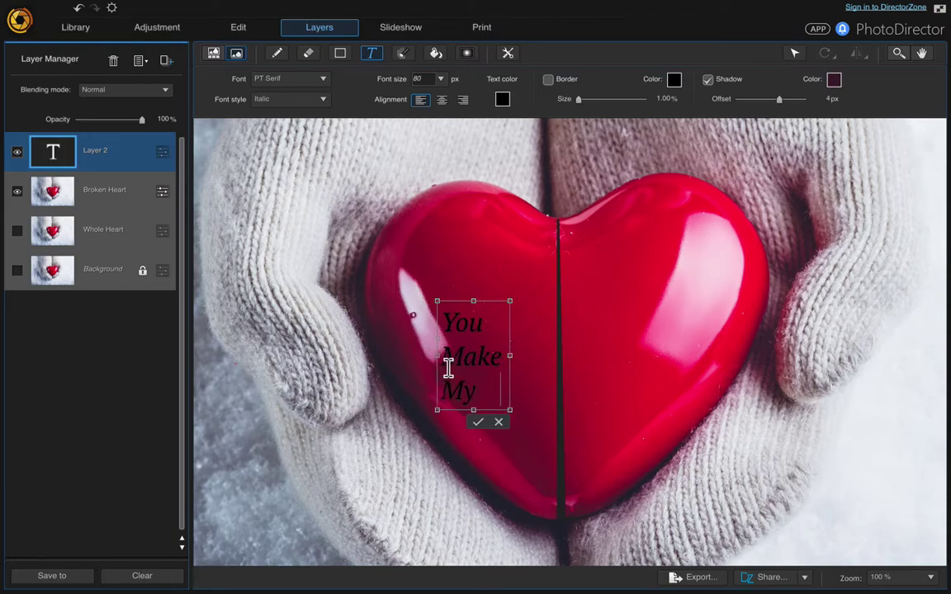
key("Return")
type("Heart")
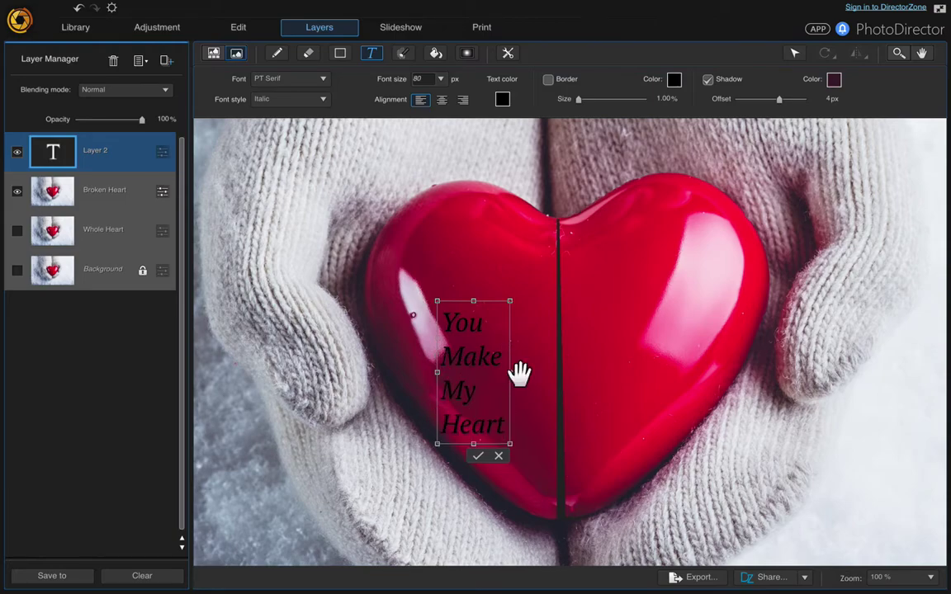
- Widen the text box to fit the phrase on one line, space "Make" and "My" around the crack, and move the text slightly up
left_click_drag(509, 373, 736, 375)
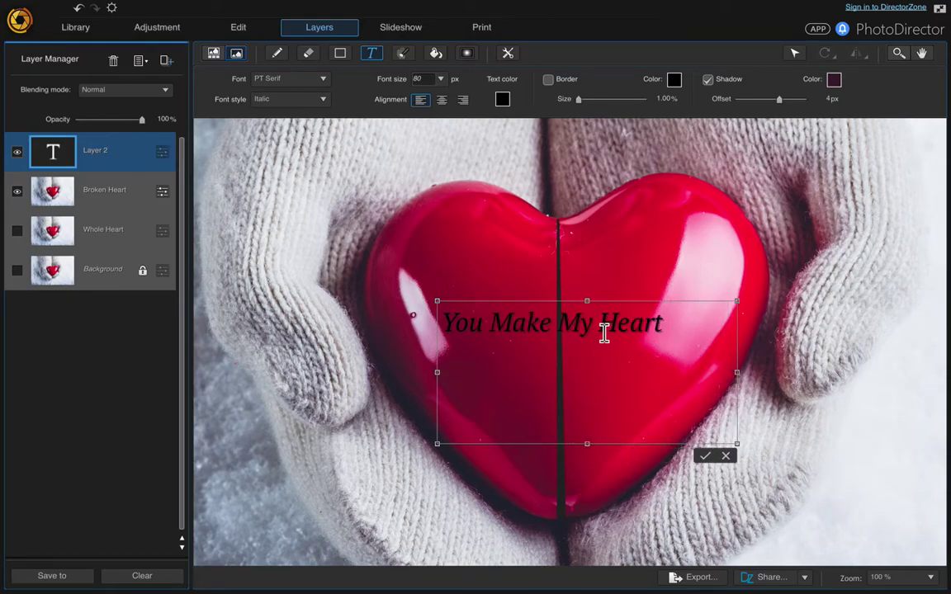
left_click(560, 324)
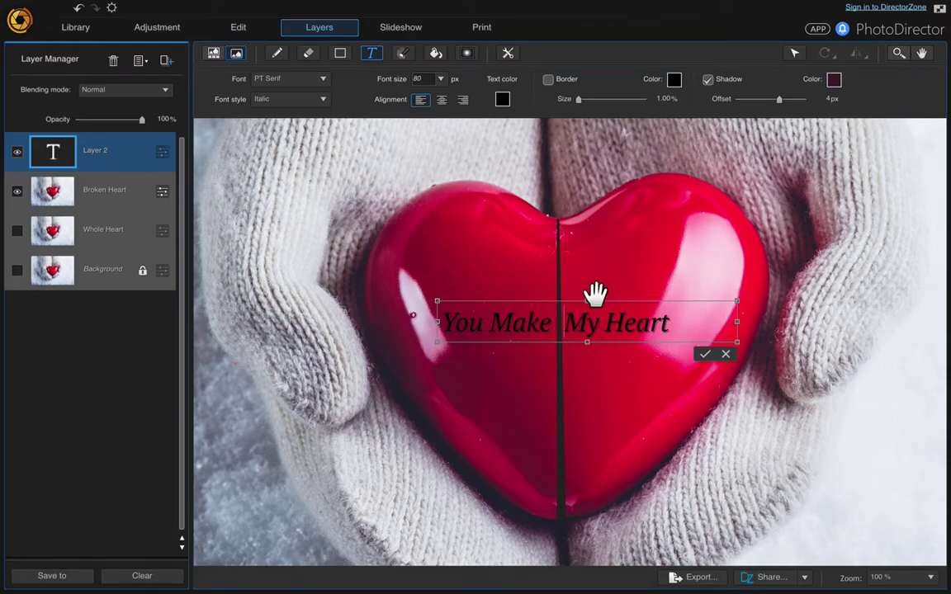
left_click_drag(597, 295, 601, 267)
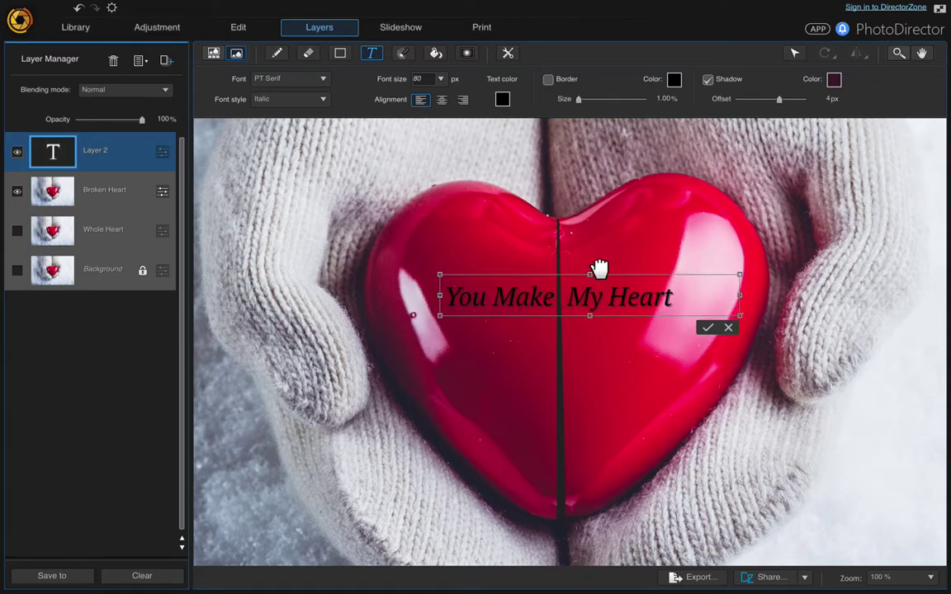
left_click(710, 330)
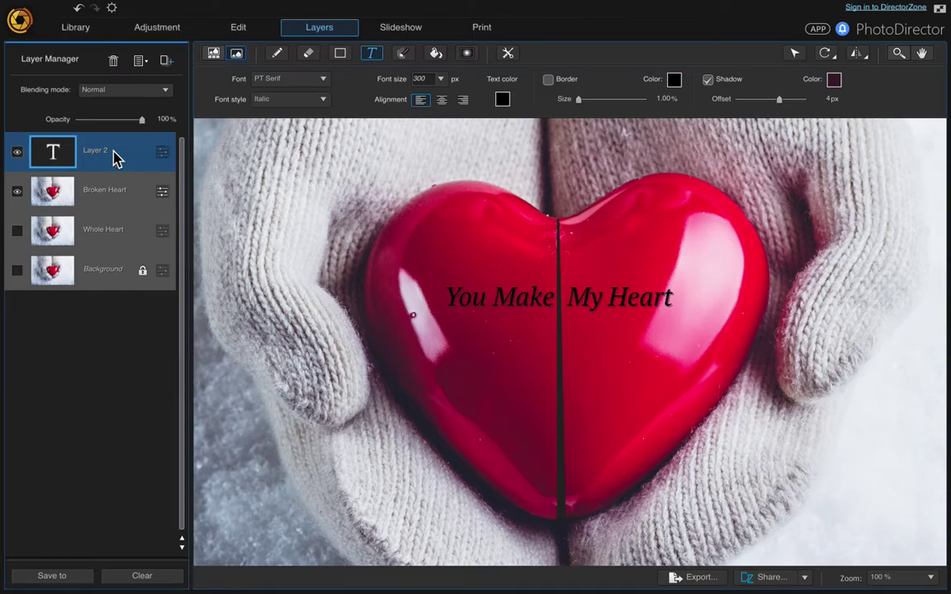
- Merge the "You Make My Heart" text layer with the Broken Heart layer
left_click(115, 198, "ctrl")
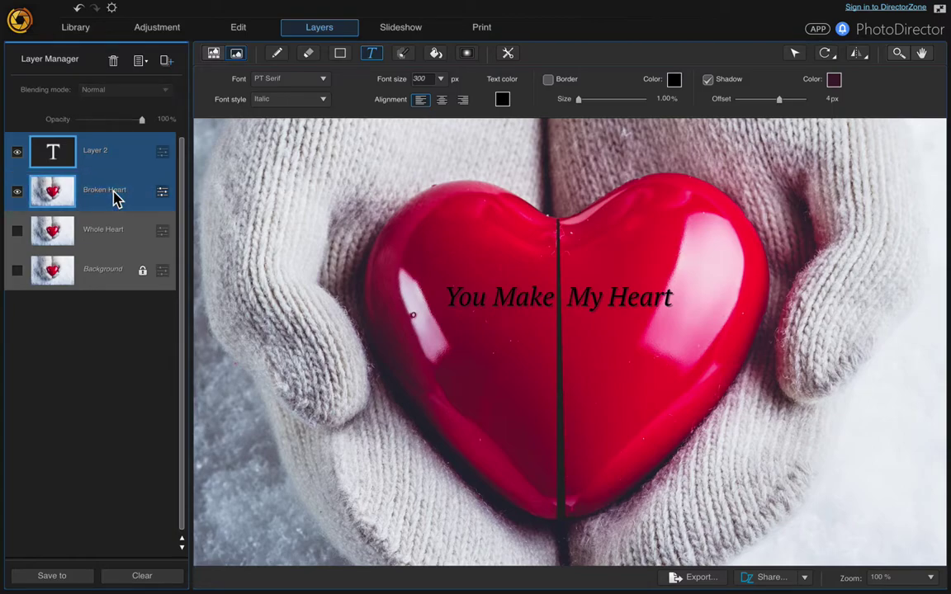
right_click(115, 198)
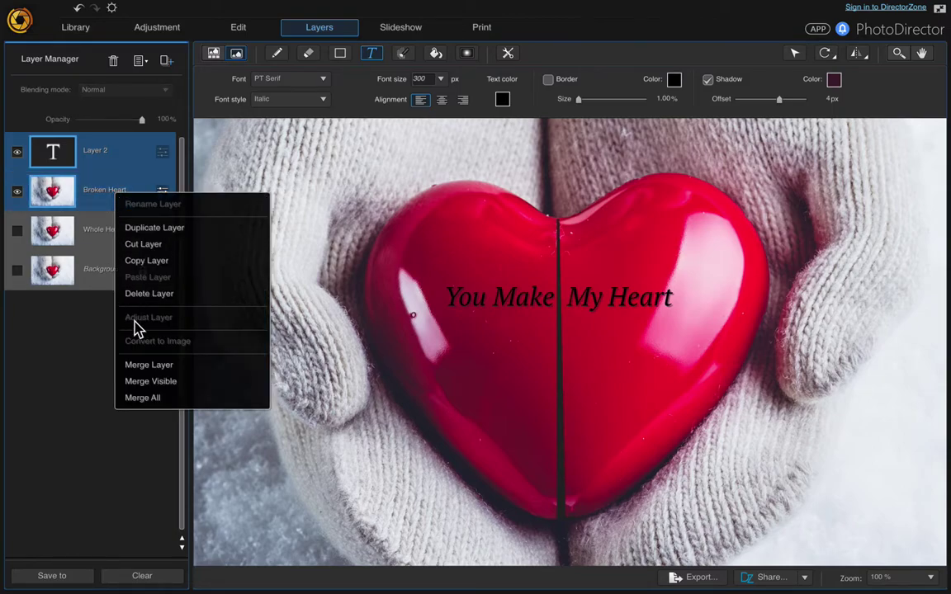
left_click(149, 365)
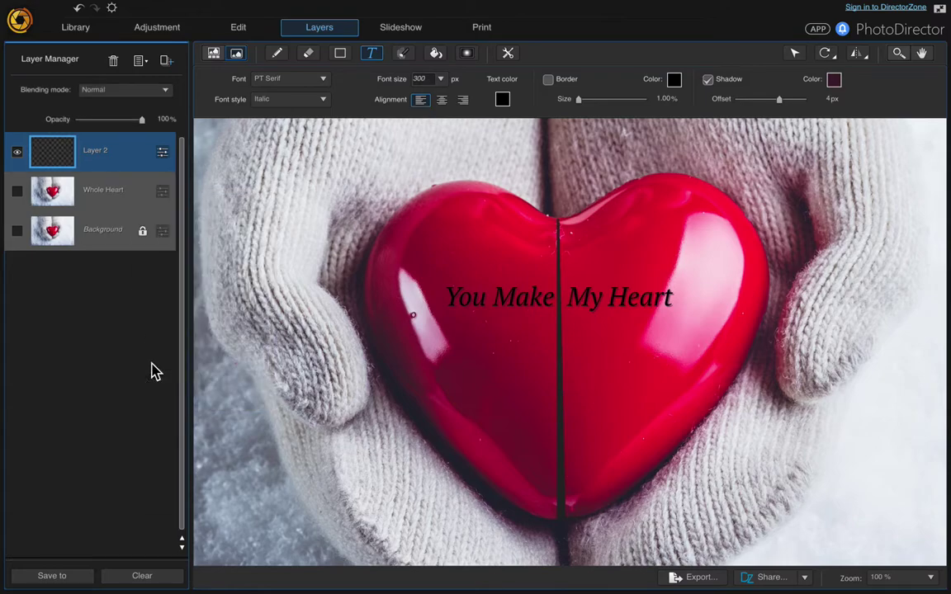
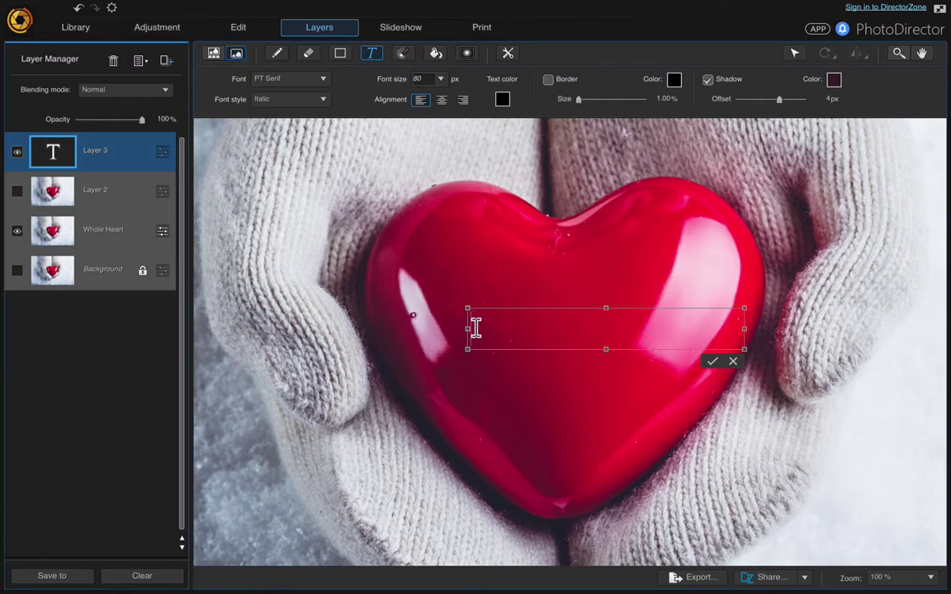
- Enter "Whole Again" as the text on the whole heart and move it slightly right and up toward the heart's centre
type("Whole")
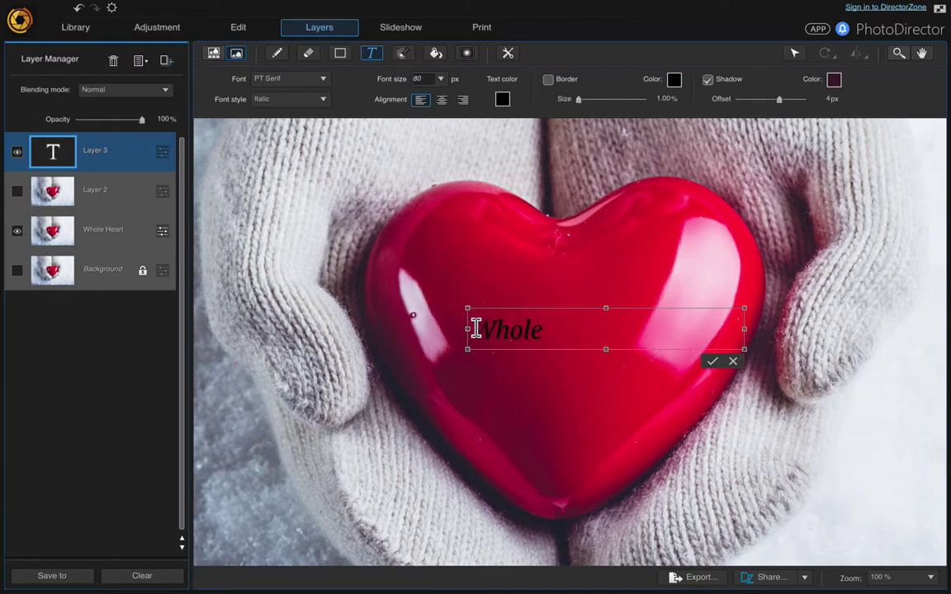
type(" Again")
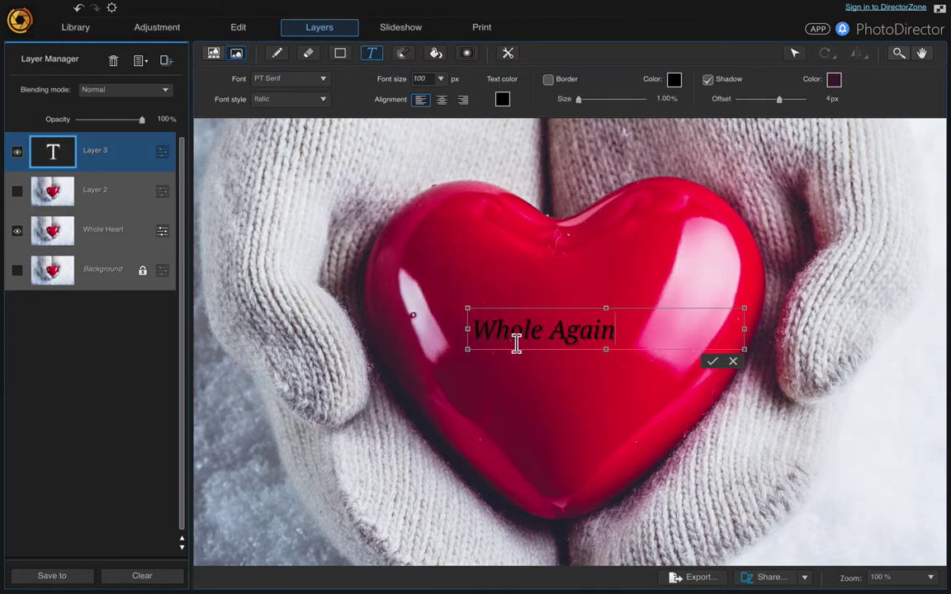
left_click(711, 364)
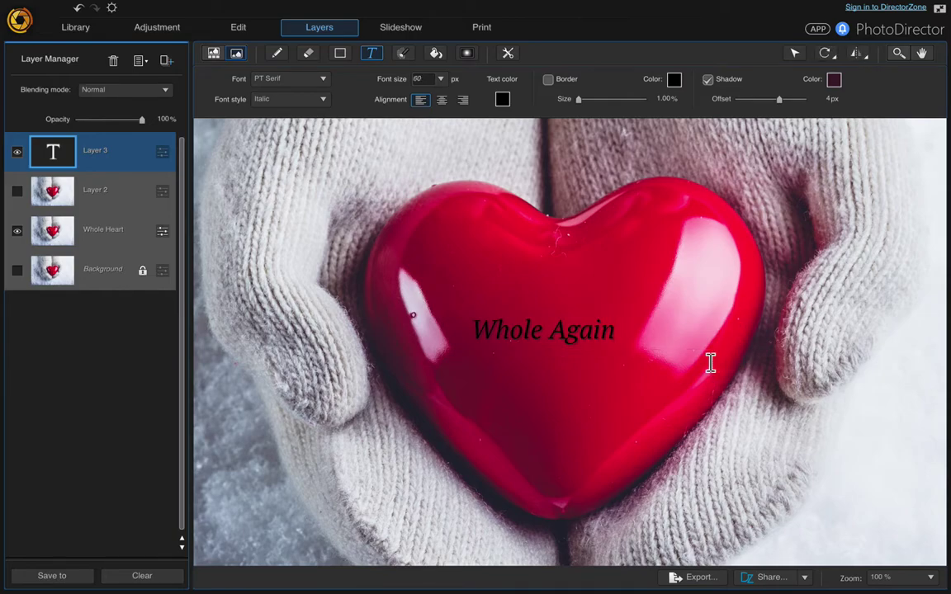
left_click(569, 323)
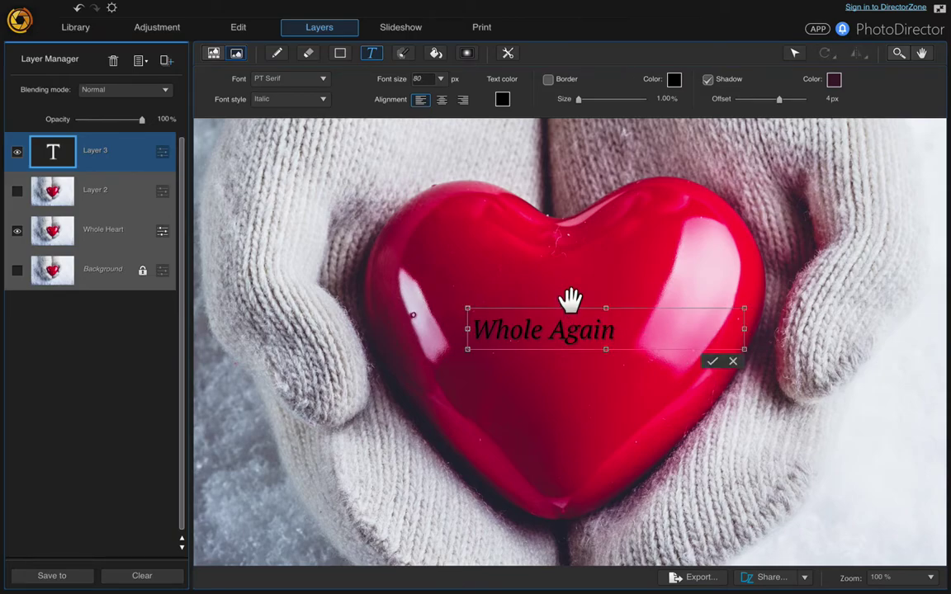
left_click_drag(569, 302, 590, 294)
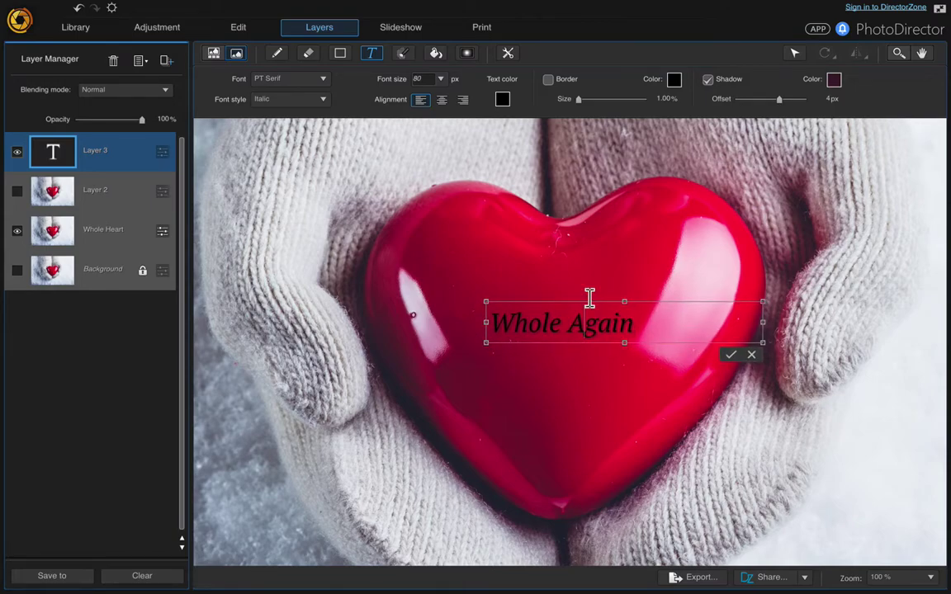
left_click(730, 356)
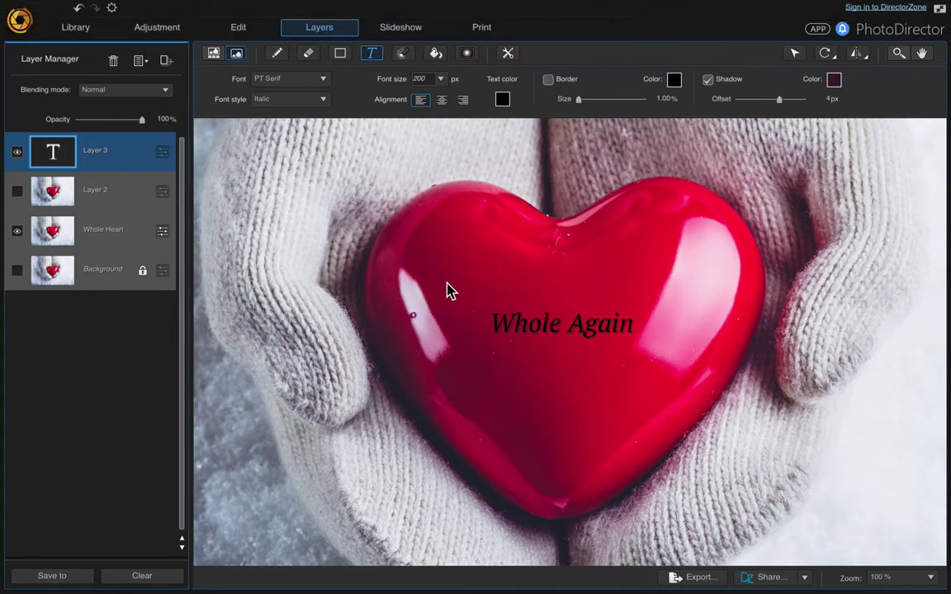
- Move the Whole Heart layer directly beneath the "Whole Again" text layer and merge the two layers
left_click(112, 237)
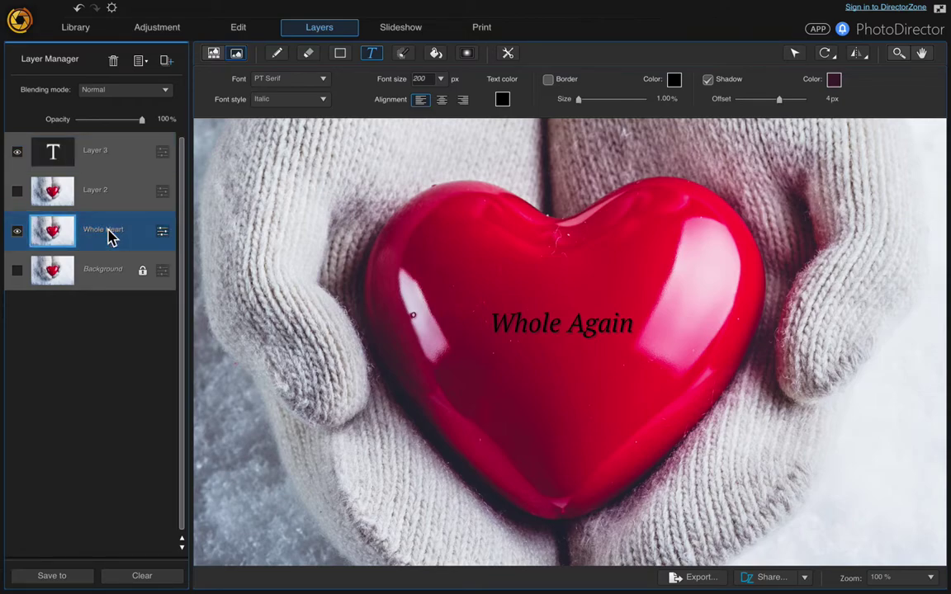
left_click_drag(112, 237, 111, 180)
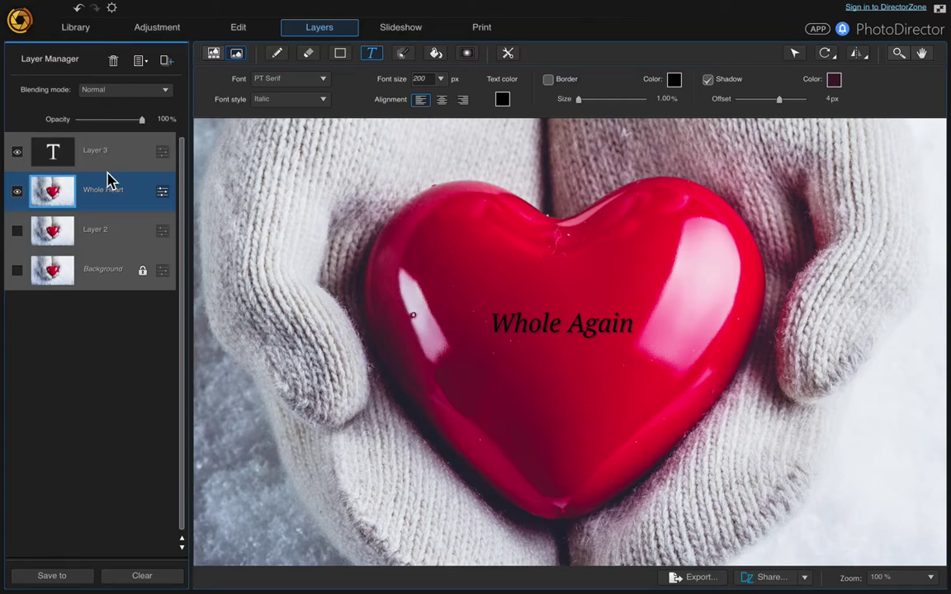
left_click(107, 162)
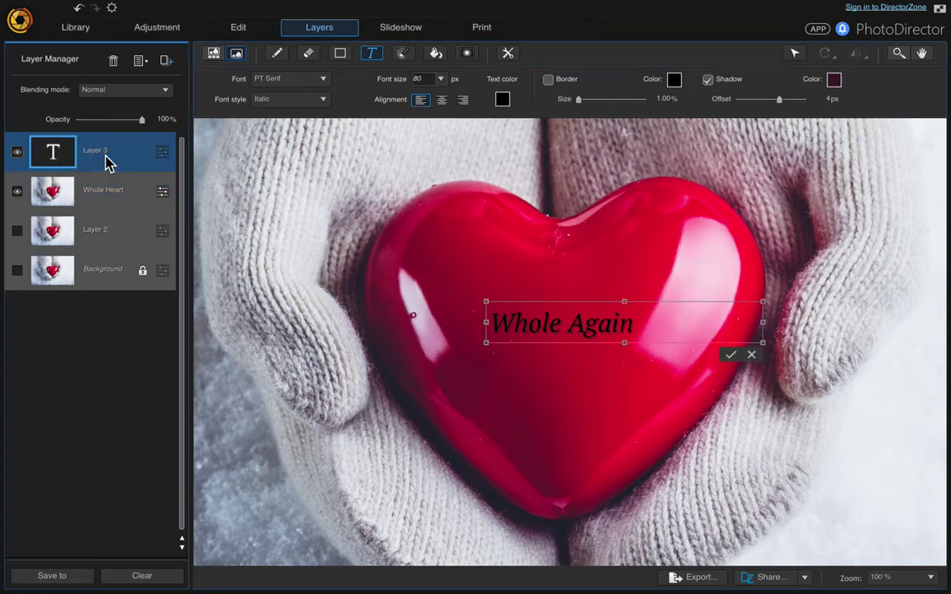
left_click(98, 196, "ctrl")
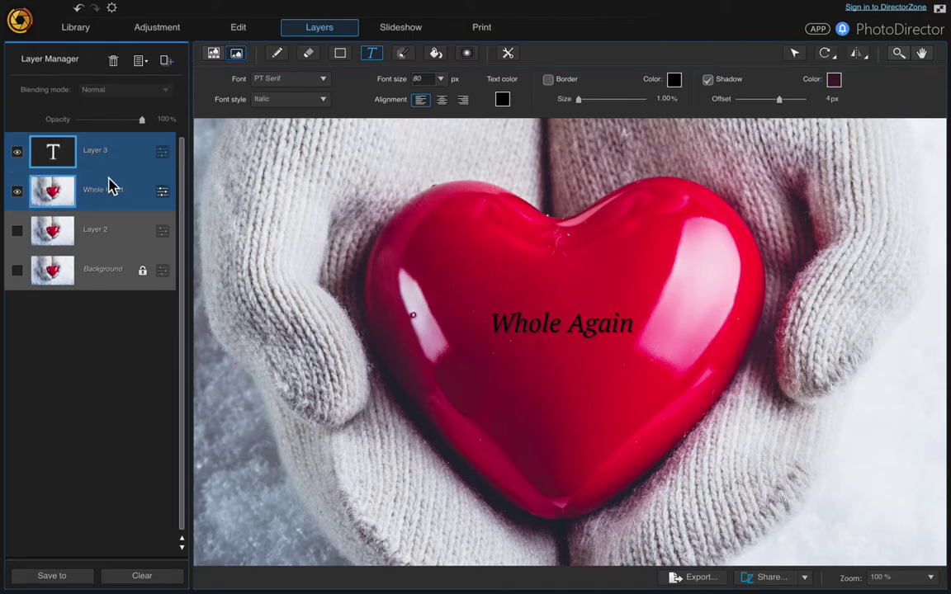
right_click(110, 182)
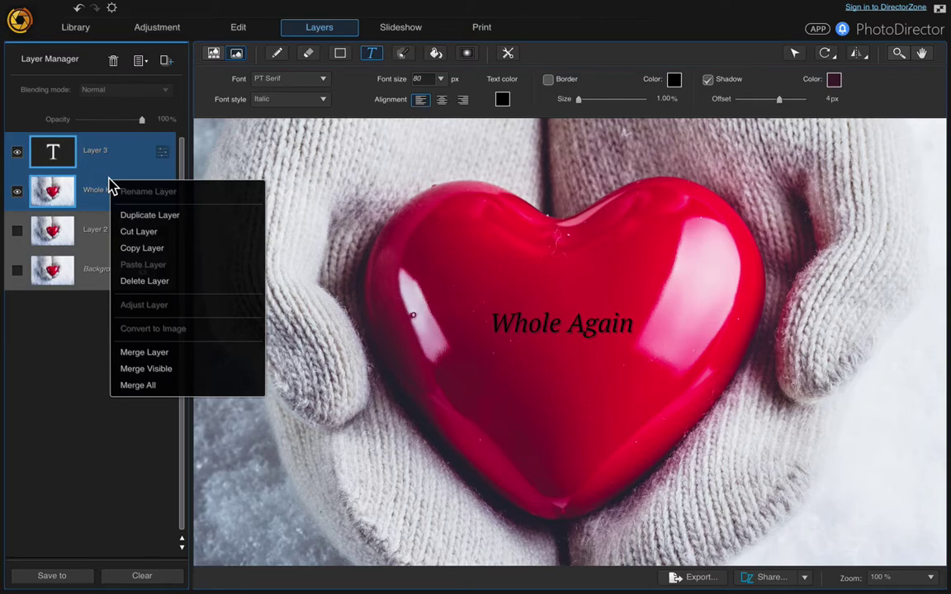
left_click(146, 353)
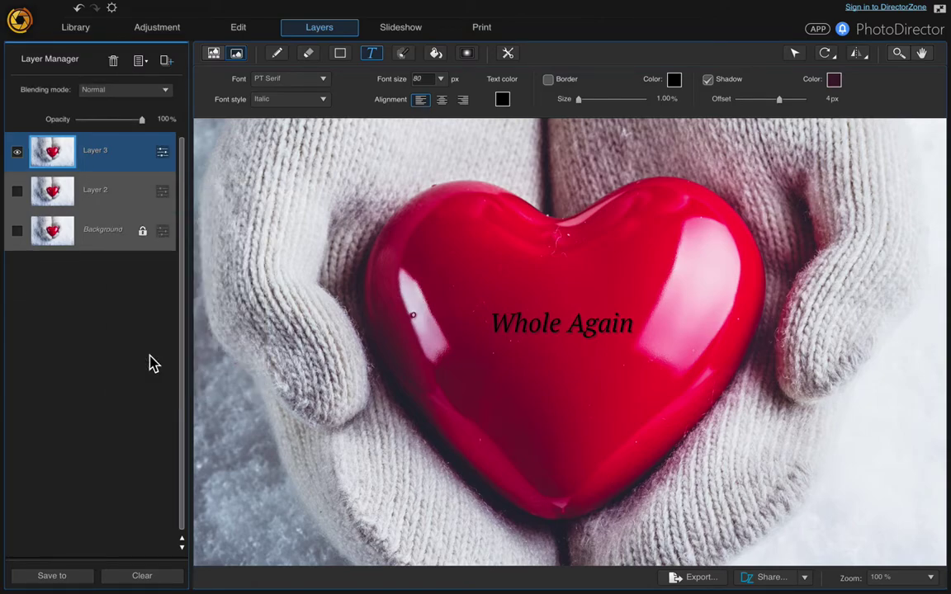
- Show the "You Make My Heart" image layer and hide the merged "Whole Again" layer
left_click(18, 193)
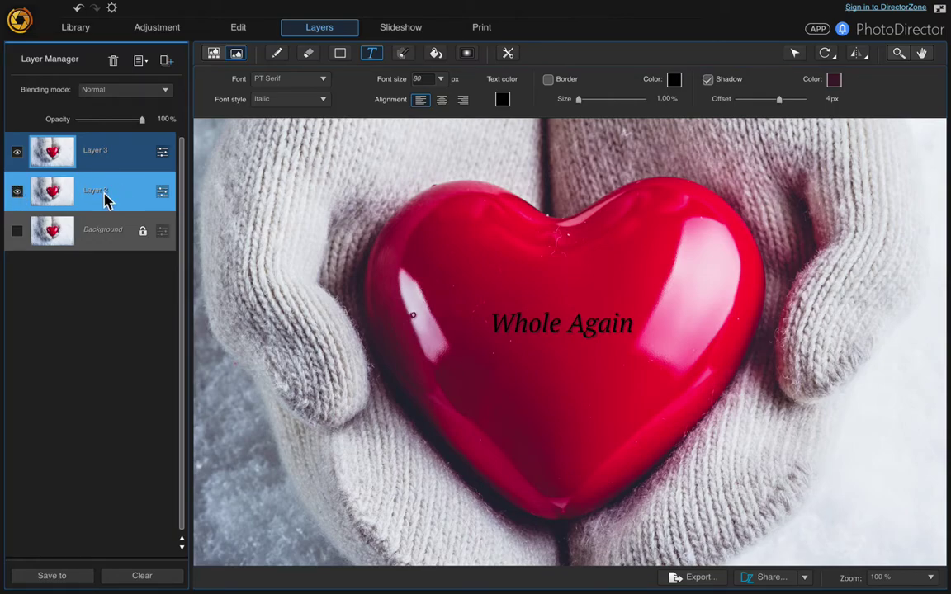
left_click(106, 199)
left_click(19, 154)
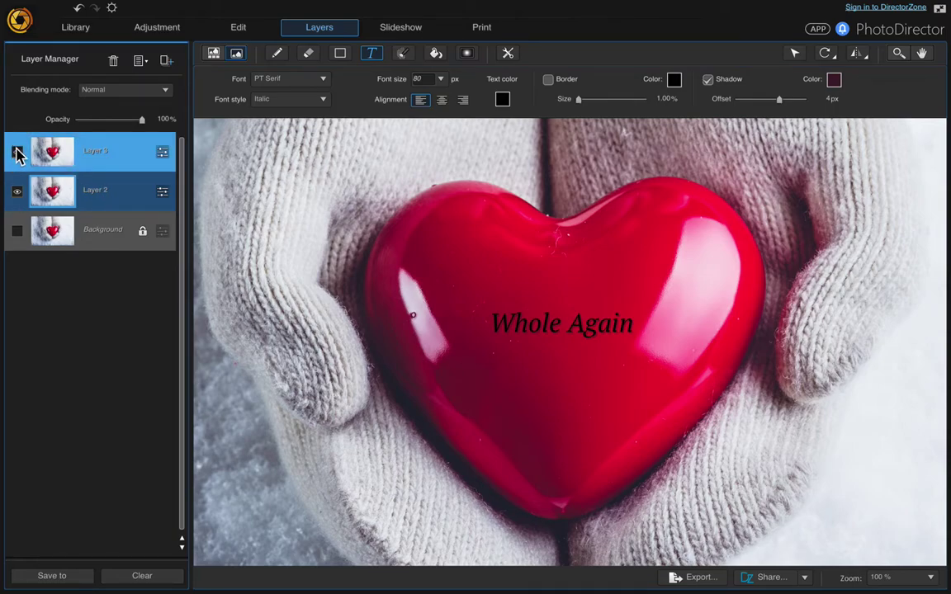
left_click(17, 153)
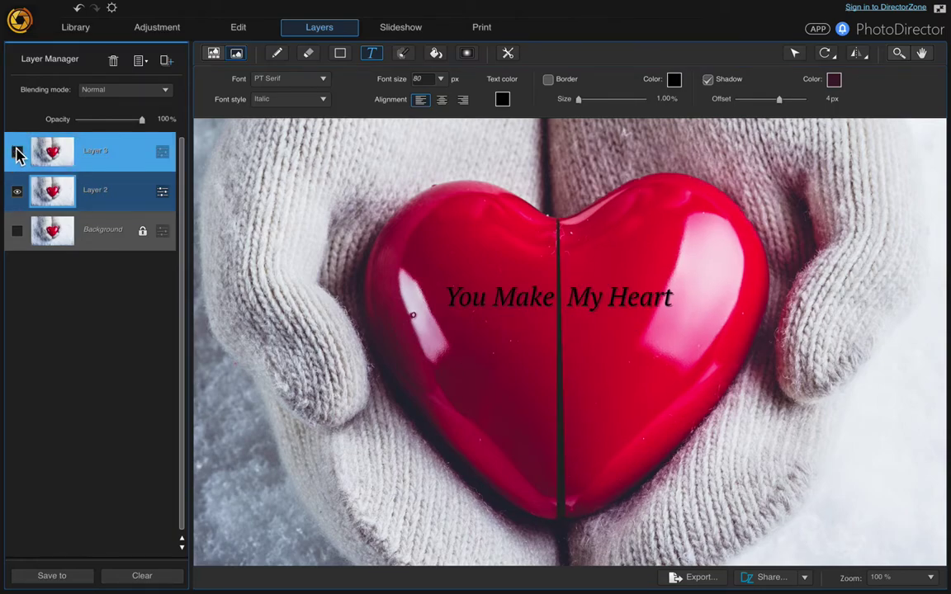
- Rename the "You Make My Heart" image layer as Broken Heart
right_click(111, 196)
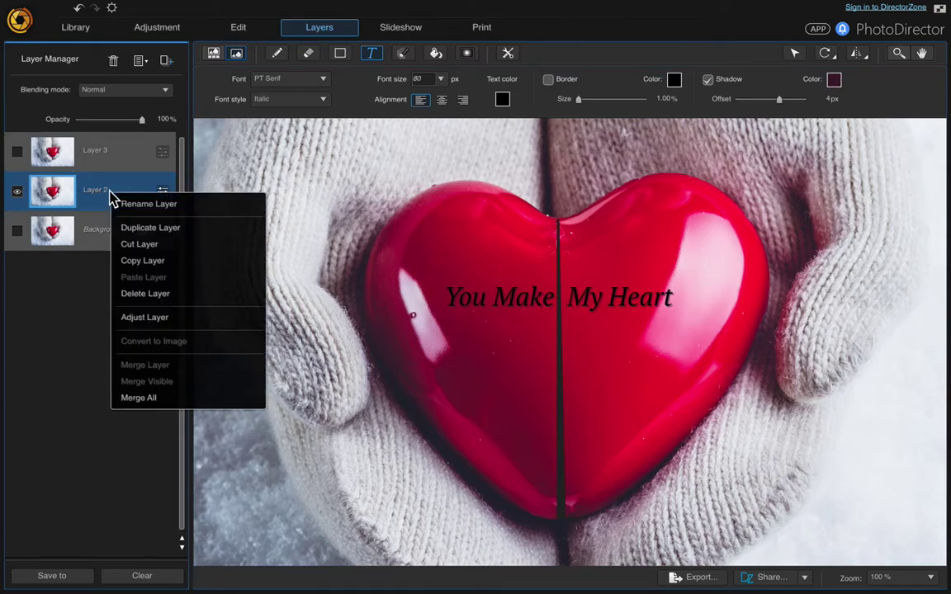
left_click(124, 206)
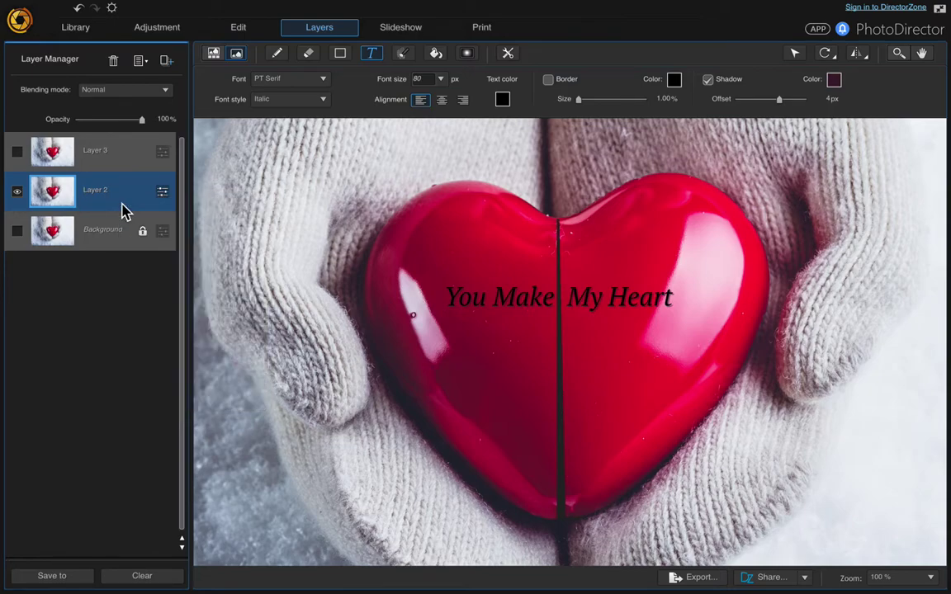
type("Broken Heart")
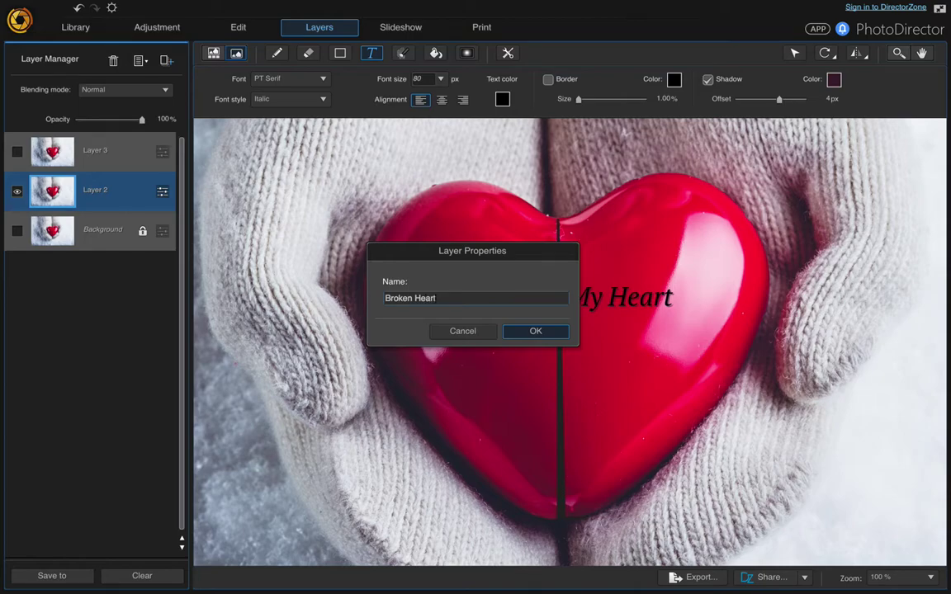
left_click(542, 334)
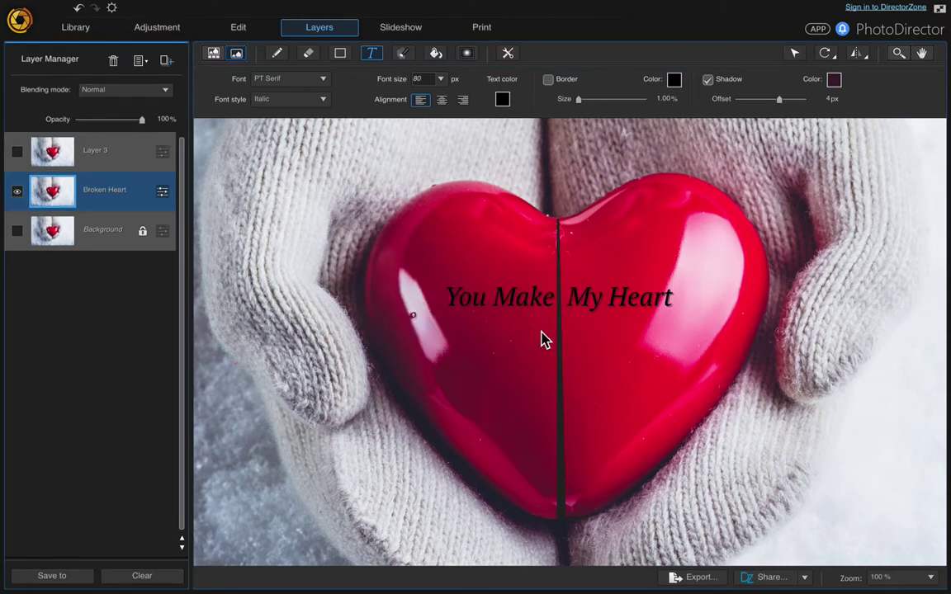
- Rename the merged "Whole Again" image layer as Whole Heart
left_click(87, 156)
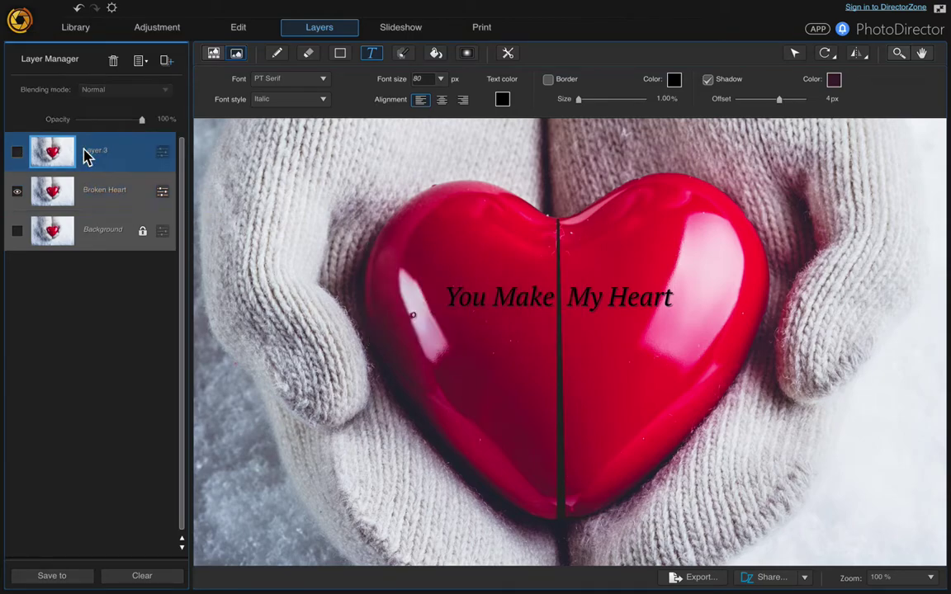
right_click(110, 155)
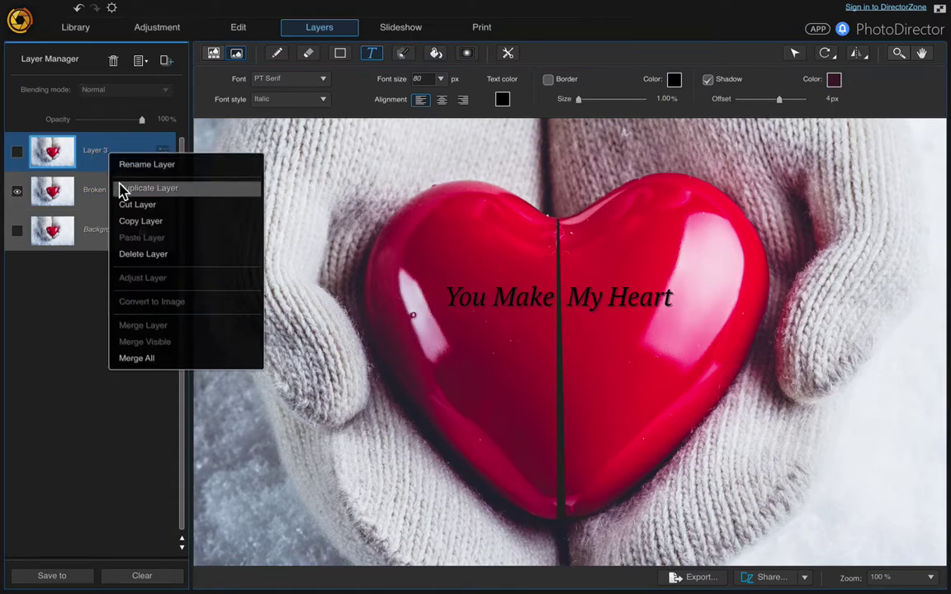
left_click(125, 165)
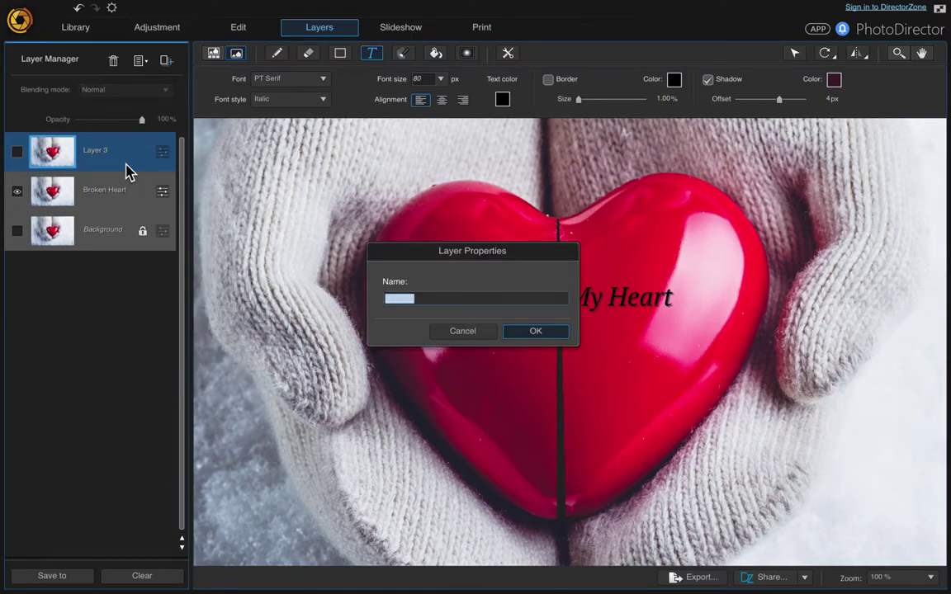
type("Whole Heart")
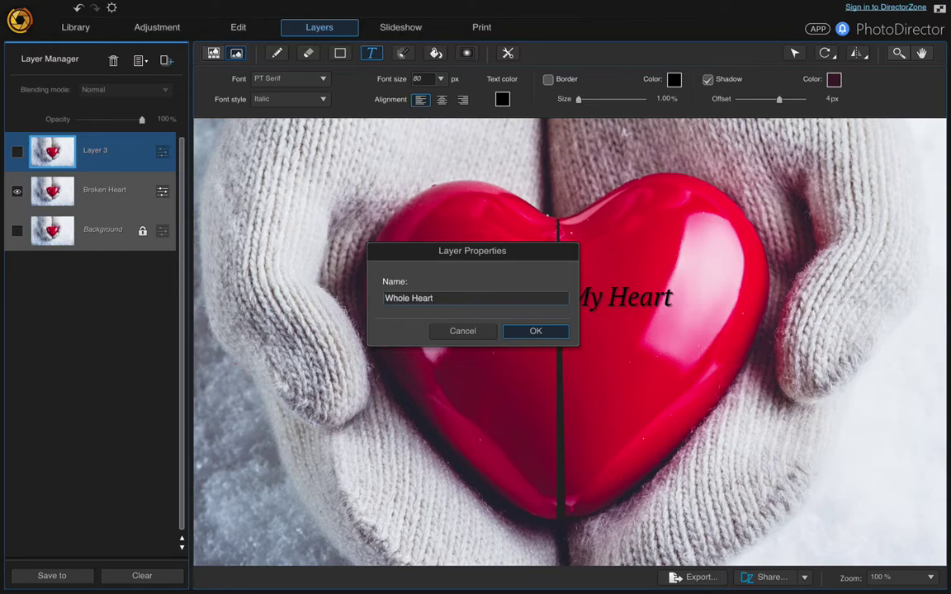
left_click(545, 331)
- Toggle the Whole Heart layer's visibility to compare the two captioned images, leaving it hidden
left_click(18, 153)
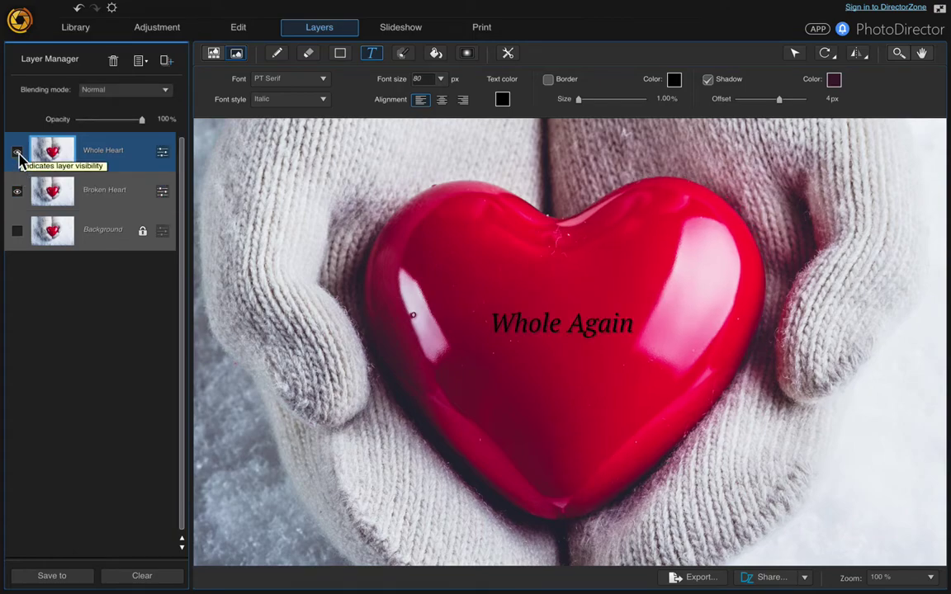
left_click(18, 154)
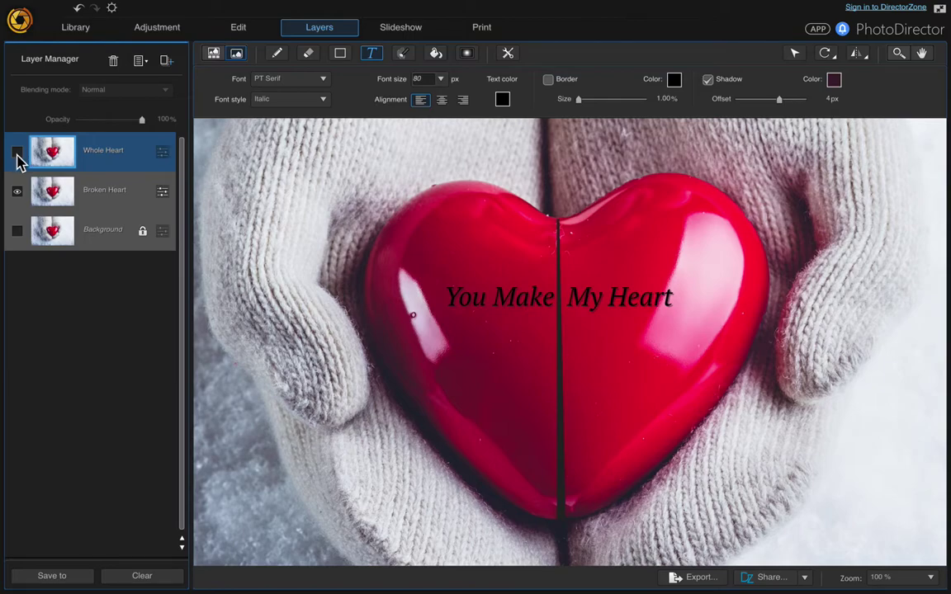
left_click(17, 153)
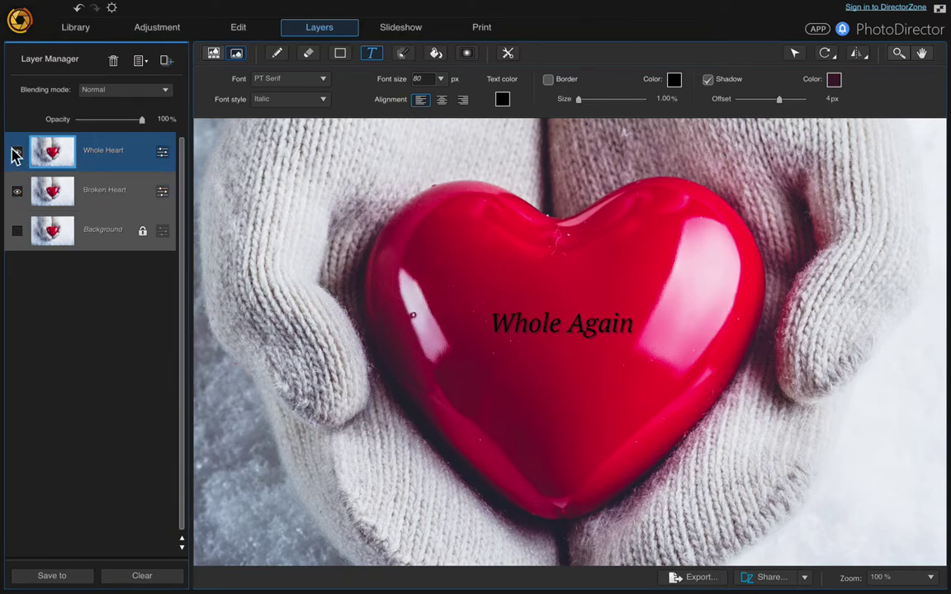
left_click(17, 153)
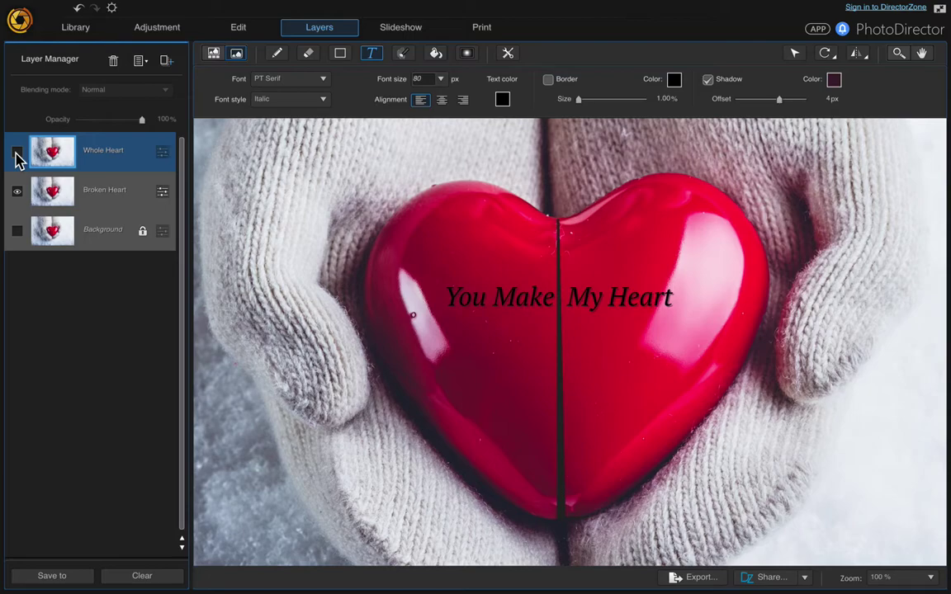
- Scale the Broken Heart layer down to about two-thirds of its size, toward the canvas's upper-left corner
left_click(919, 577)
left_click(907, 542)
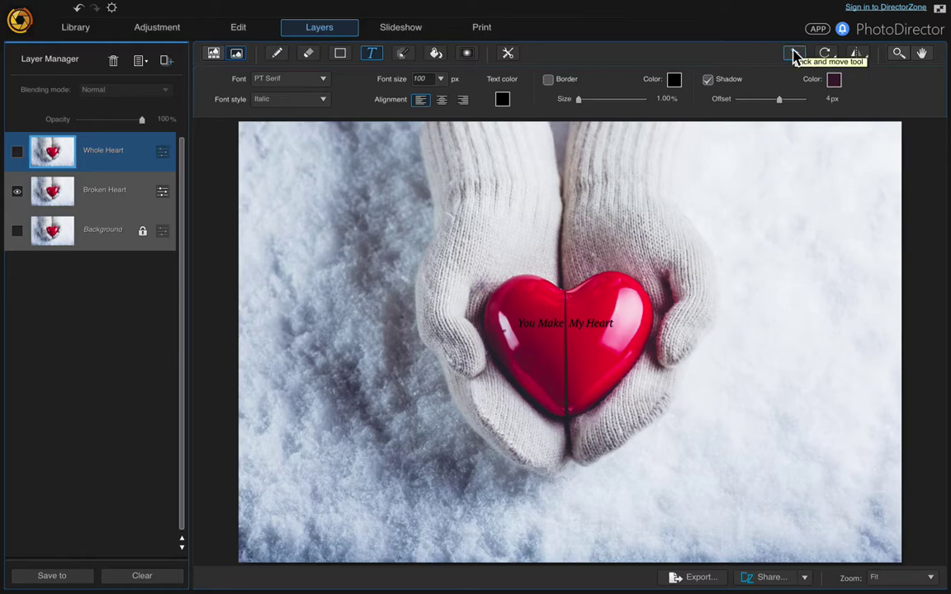
left_click(101, 204)
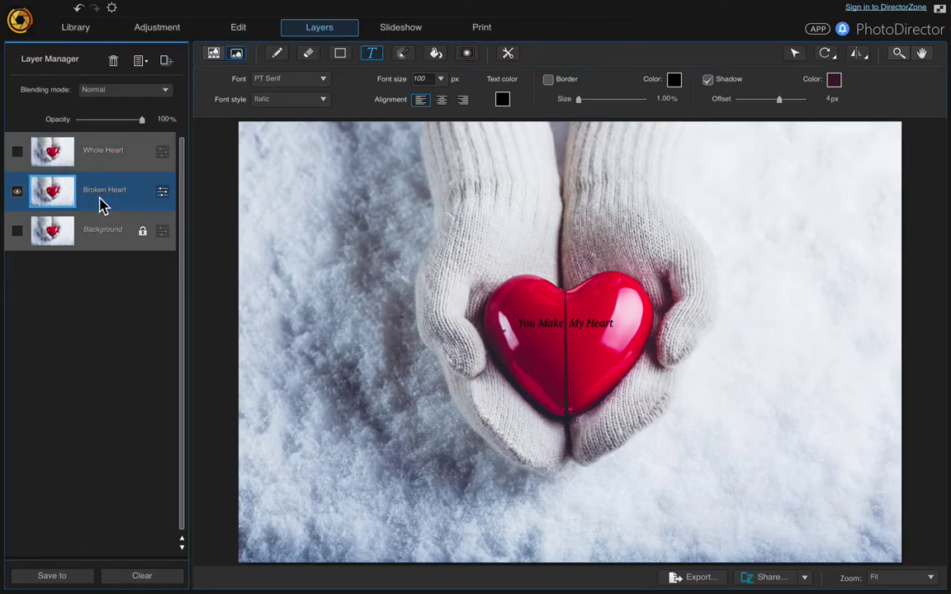
left_click(797, 54)
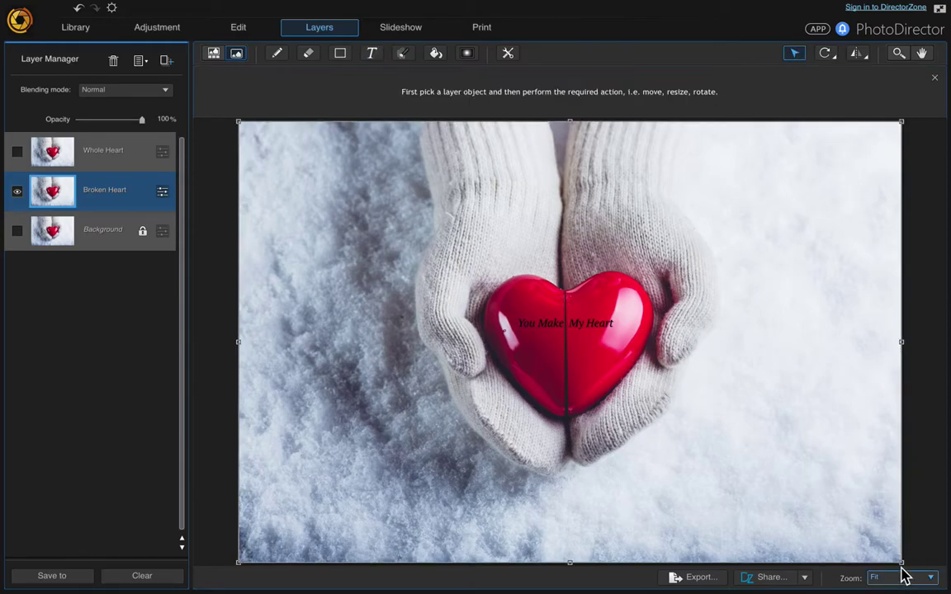
left_click_drag(898, 561, 562, 367)
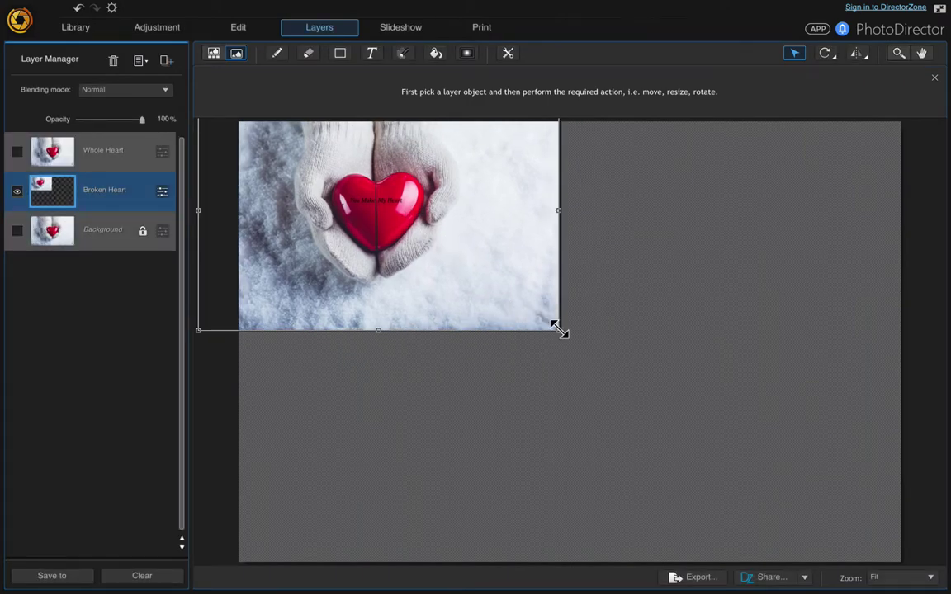
left_click_drag(559, 329, 650, 390)
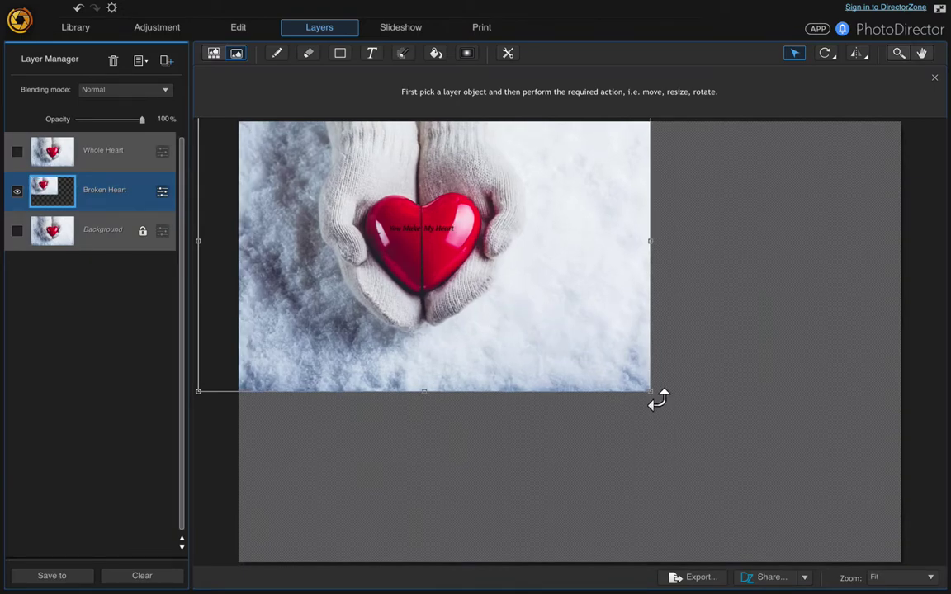
- Rotate the Broken Heart layer slightly counter-clockwise and move it a little up and left
left_click_drag(658, 400, 680, 376)
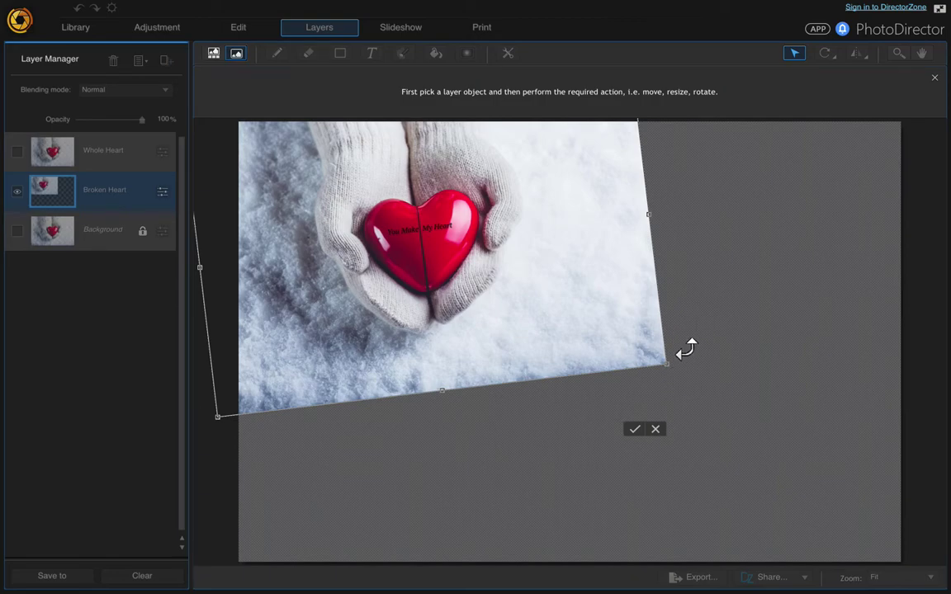
left_click(636, 430)
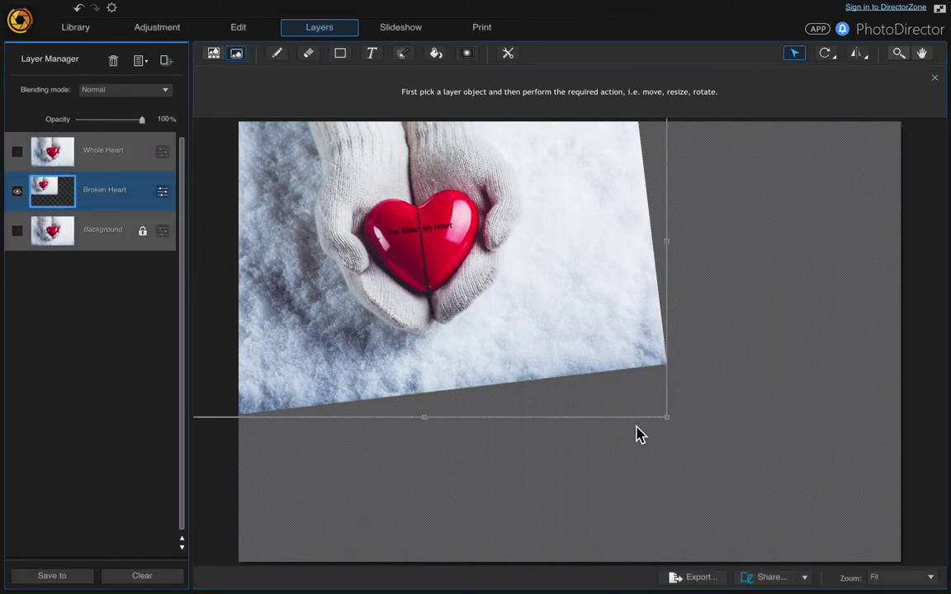
left_click_drag(471, 282, 450, 259)
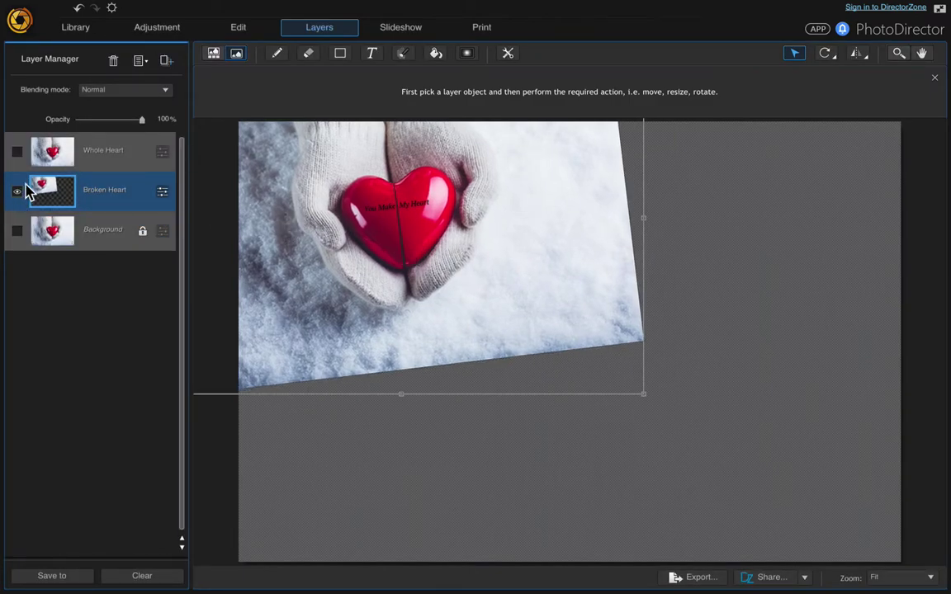
- Show the Whole Heart layer, enlarge it slightly beyond the canvas's lower-right corner, and shift it a little left
left_click(17, 152)
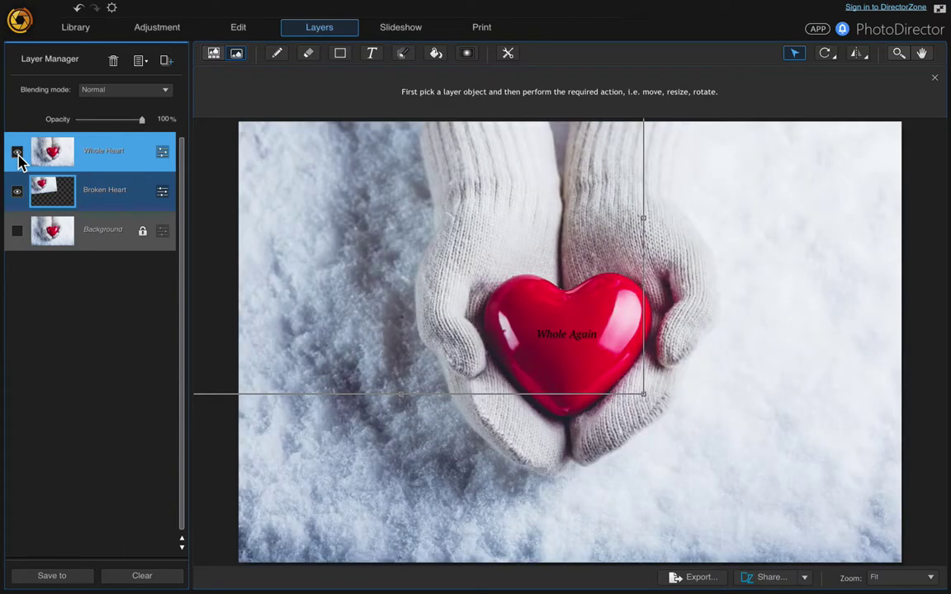
left_click(358, 479)
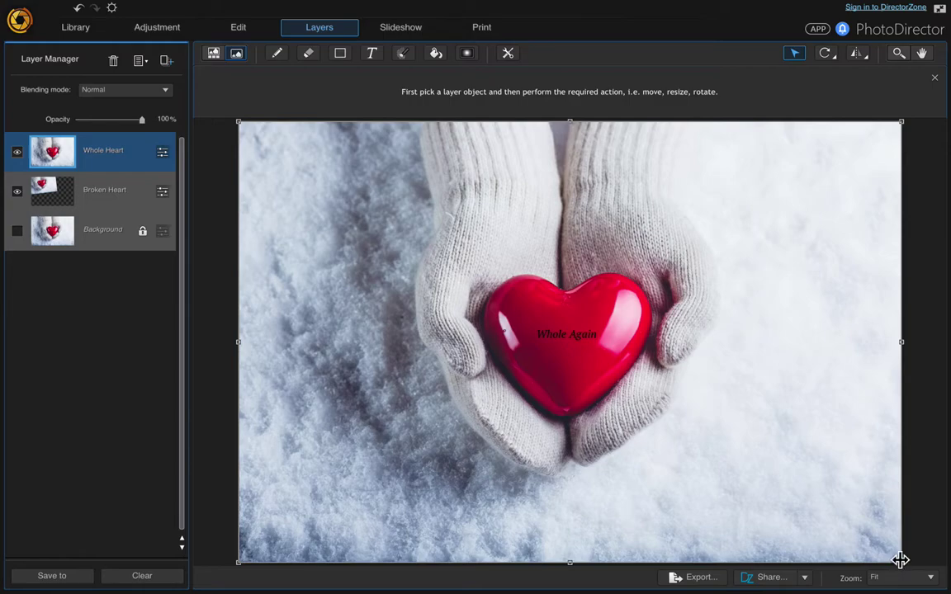
left_click_drag(900, 561, 946, 583)
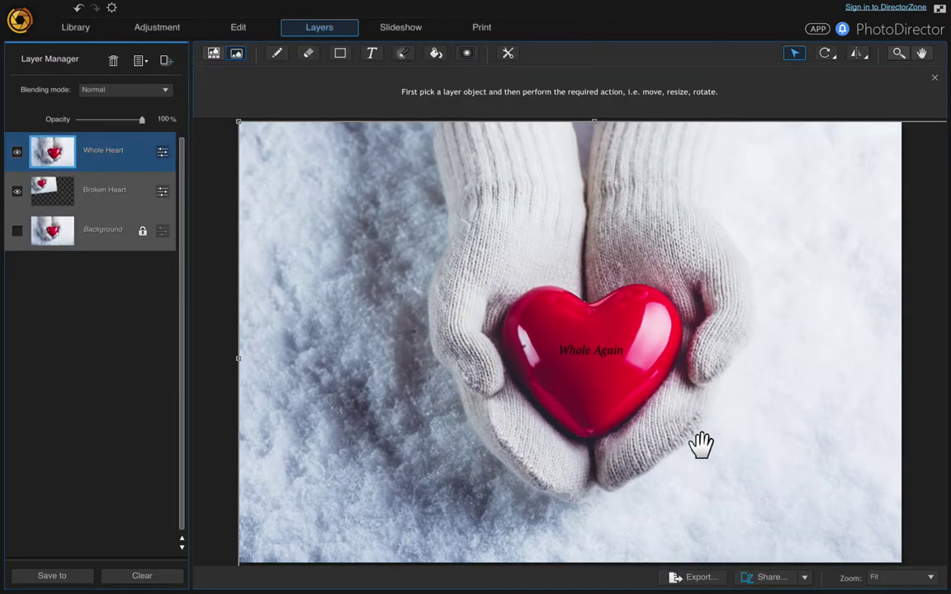
left_click(584, 388)
left_click_drag(585, 388, 578, 387)
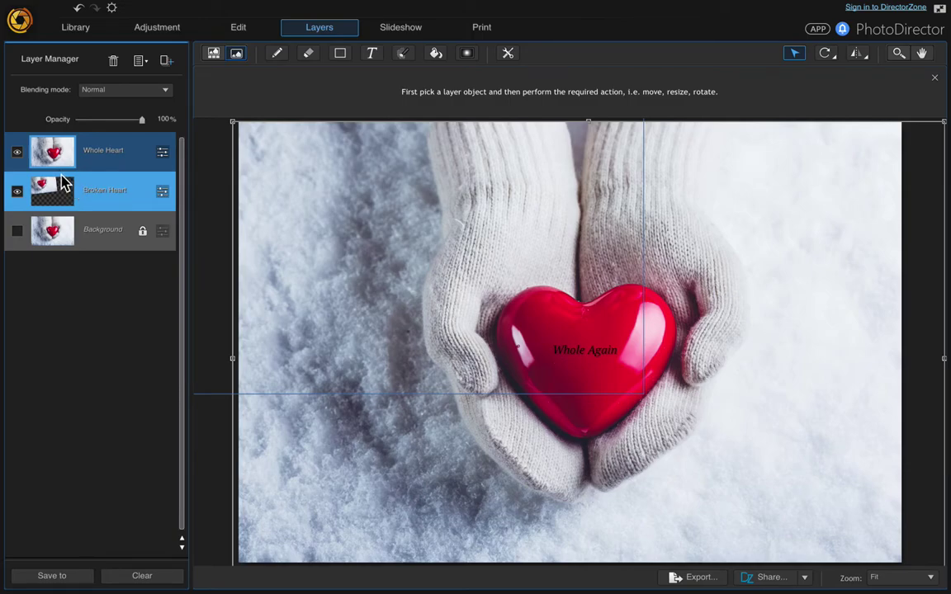
- Move the Broken Heart layer above the Whole Heart layer in the layer order
left_click(91, 192)
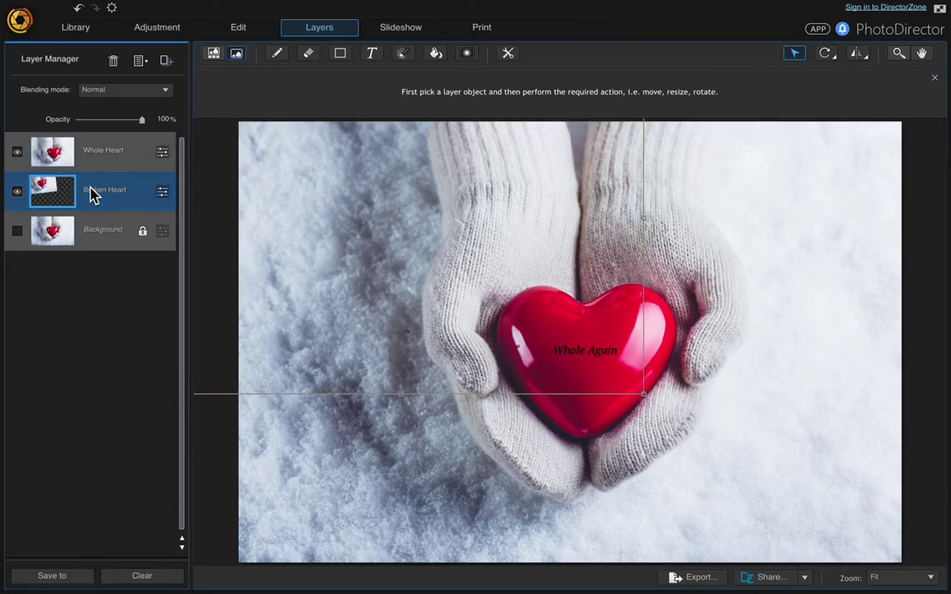
left_click_drag(96, 194, 94, 149)
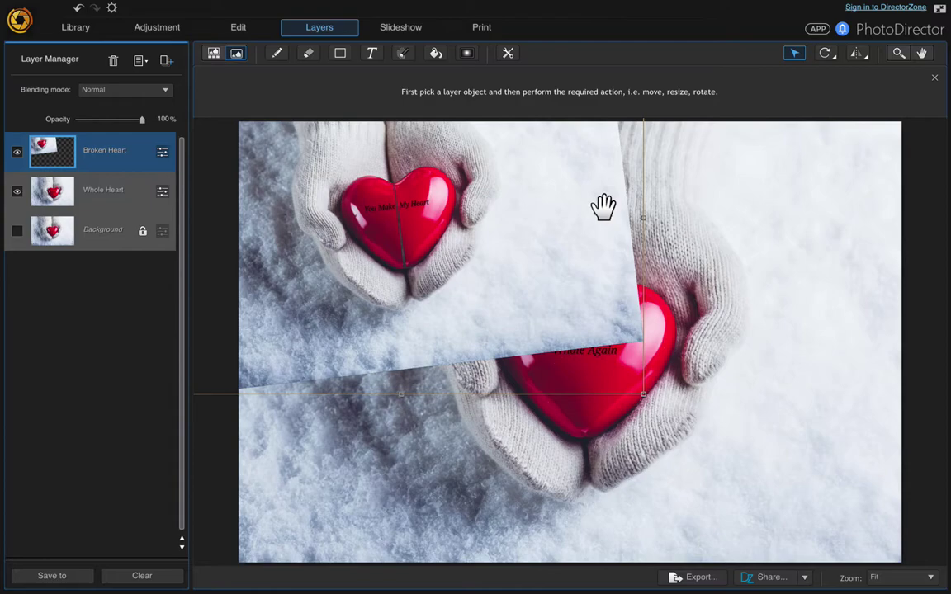
- Erase the Broken Heart layer's right and lower edges over the whole heart using a 118 px Eraser (Brush) at 65% and 87% opacity
left_click(307, 54)
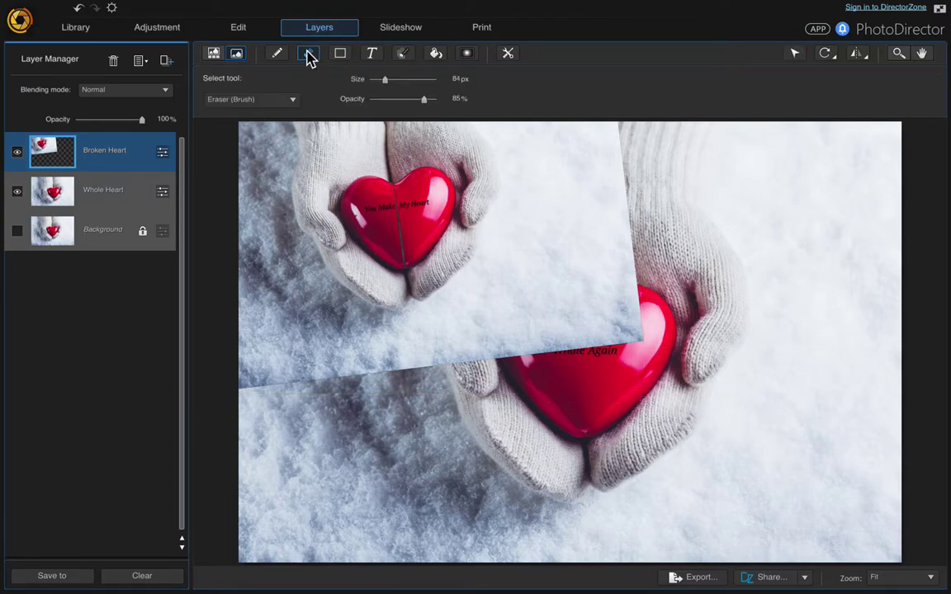
left_click(293, 100)
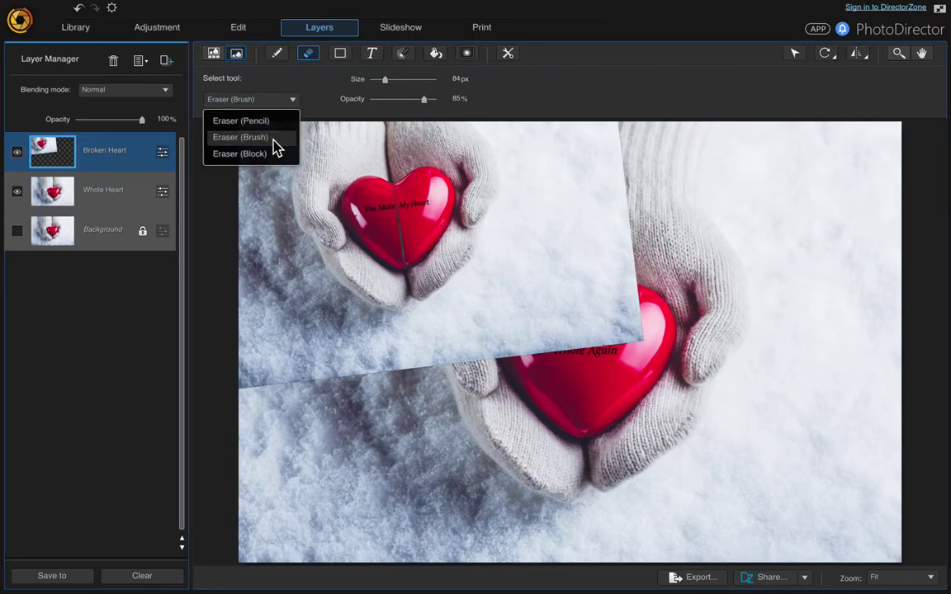
left_click(274, 140)
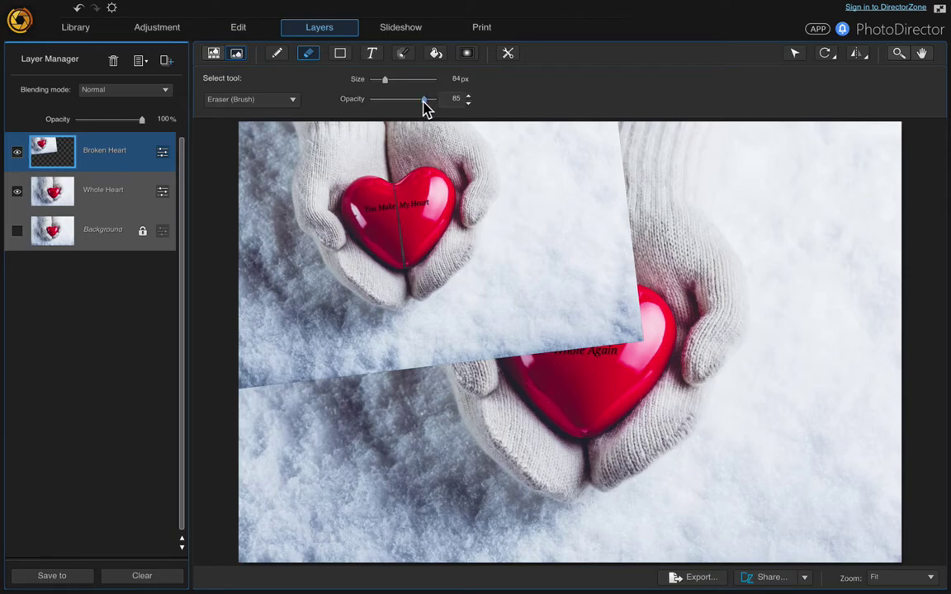
left_click_drag(423, 100, 412, 100)
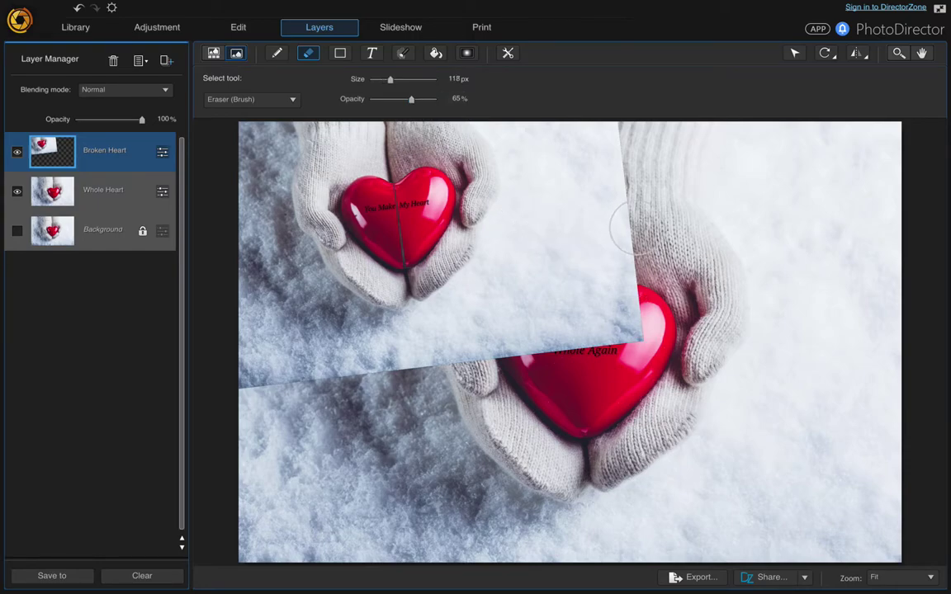
mouse_move(631, 277)
left_mouse_down()
mouse_move(625, 325)
mouse_move(604, 345)
mouse_move(640, 335)
mouse_move(634, 315)
mouse_move(573, 349)
mouse_move(604, 336)
mouse_move(512, 350)
mouse_move(512, 339)
mouse_move(579, 315)
mouse_move(594, 315)
mouse_move(563, 333)
mouse_move(658, 328)
left_mouse_up()
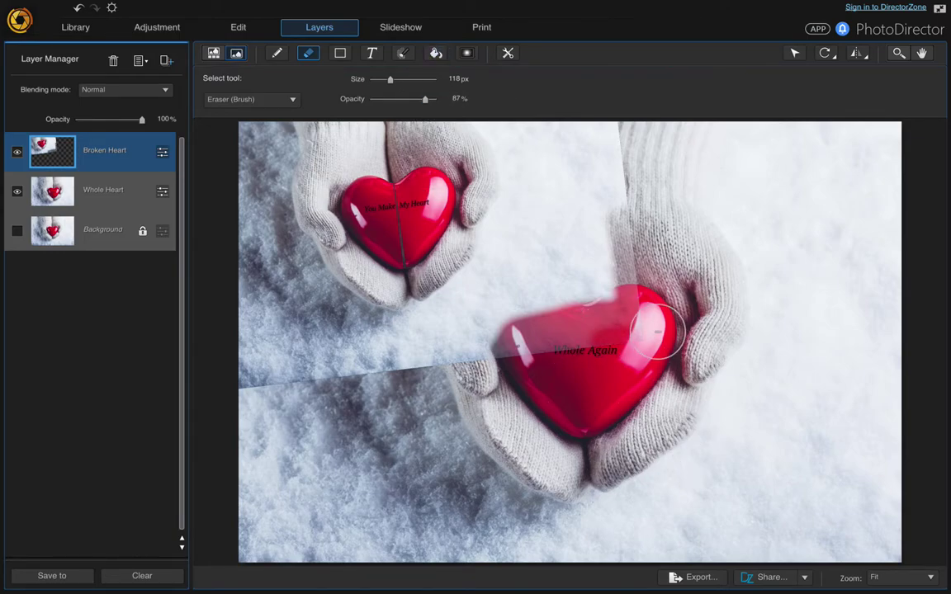
mouse_move(626, 319)
left_mouse_down()
mouse_move(609, 350)
mouse_move(560, 350)
mouse_move(630, 332)
mouse_move(633, 294)
mouse_move(570, 334)
mouse_move(581, 316)
mouse_move(540, 331)
mouse_move(525, 358)
mouse_move(508, 349)
mouse_move(534, 327)
mouse_move(644, 288)
mouse_move(580, 297)
mouse_move(509, 333)
mouse_move(667, 233)
mouse_move(583, 241)
mouse_move(599, 202)
mouse_move(593, 131)
mouse_move(600, 216)
mouse_move(625, 214)
mouse_move(611, 124)
mouse_move(450, 361)
mouse_move(213, 385)
left_mouse_up()
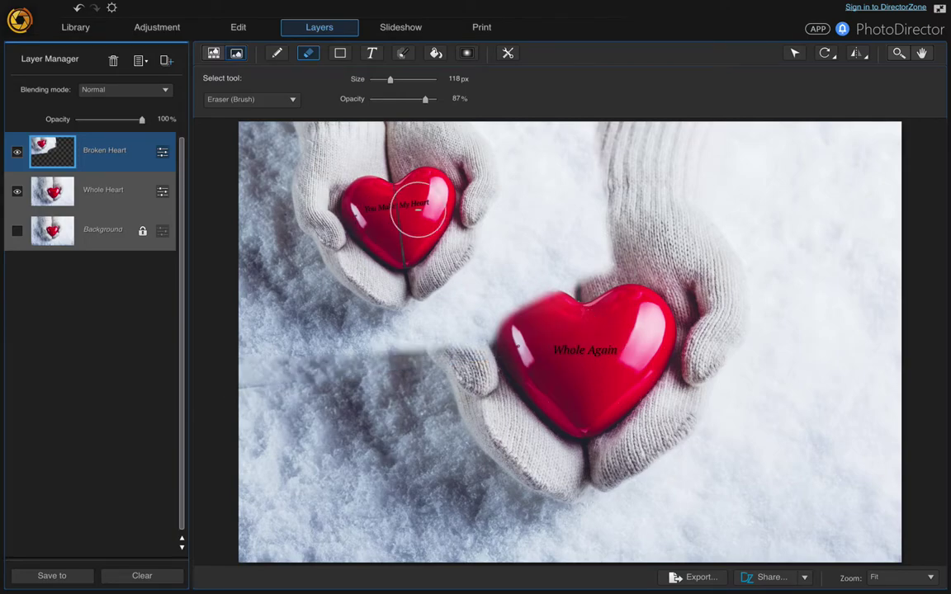
mouse_move(513, 312)
left_mouse_down()
mouse_move(486, 327)
mouse_move(509, 308)
left_mouse_up()
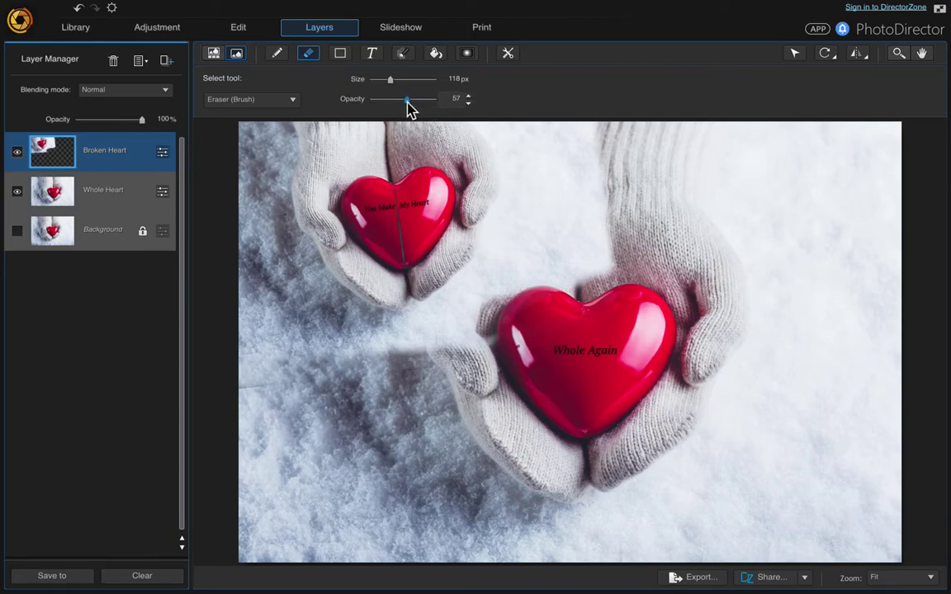
- Erase the Broken Heart layer's remaining snow around its gloves at 61% opacity, reducing the eraser to 46 px for the glove edges
left_click_drag(408, 103, 410, 104)
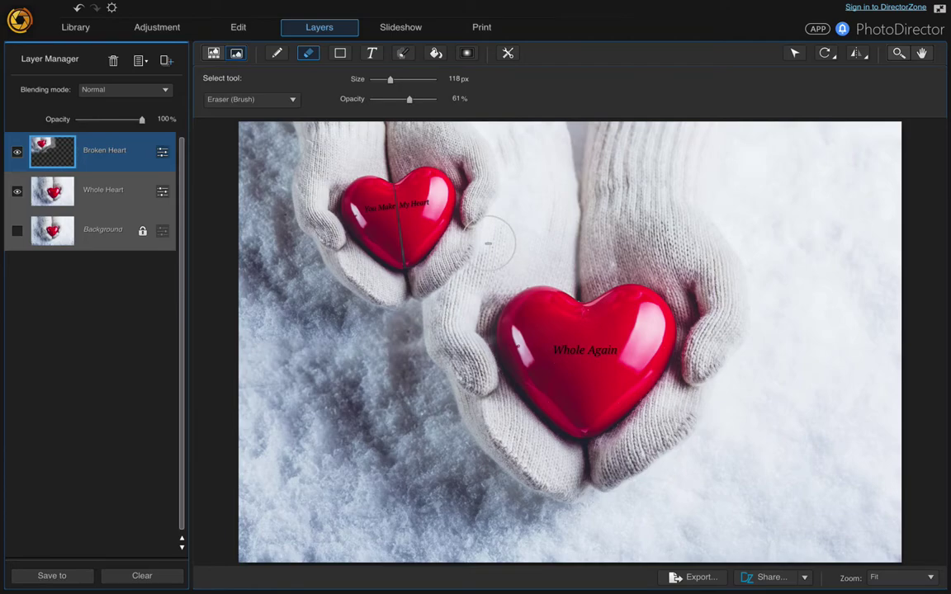
scroll(488, 239, "down", 4)
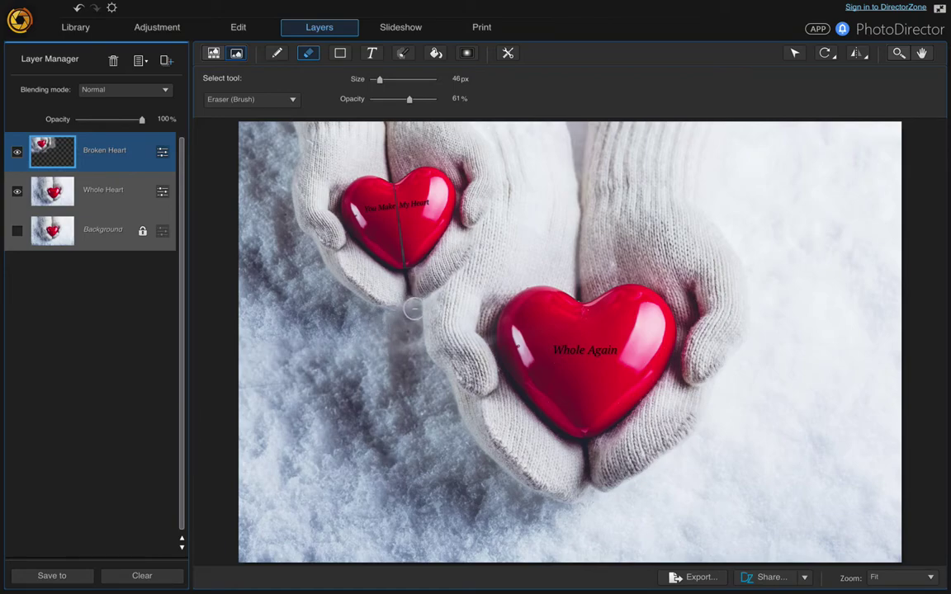
- Check the erased areas with the Whole Heart layer briefly hidden, and blend the leftover snow using a 103 px eraser at 38% opacity
left_click(17, 192)
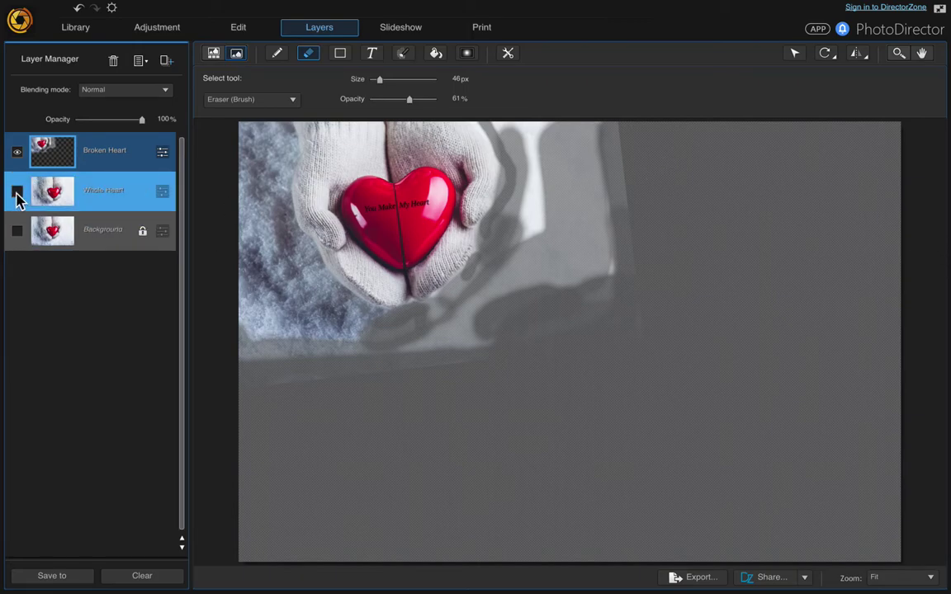
left_click(15, 193)
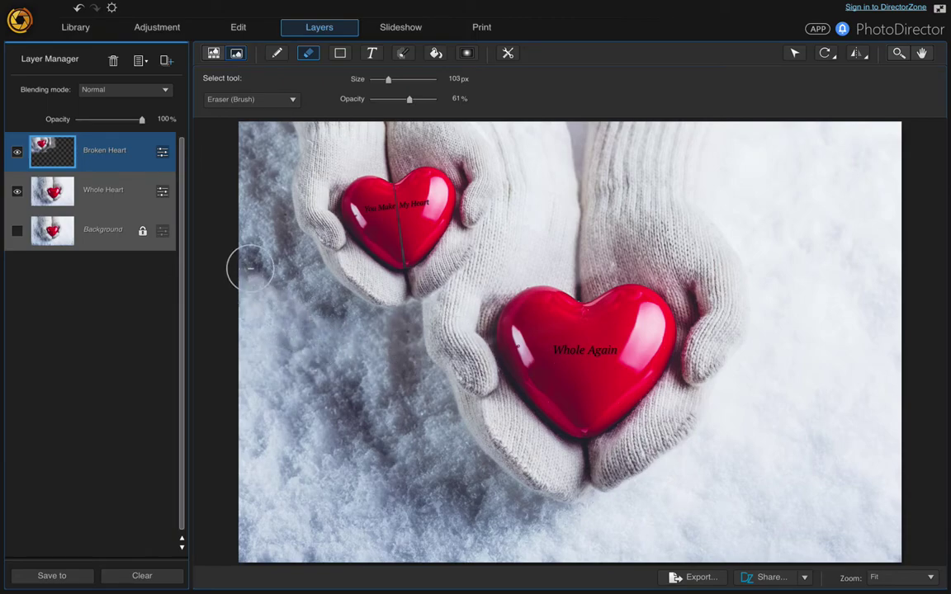
left_click_drag(408, 98, 395, 98)
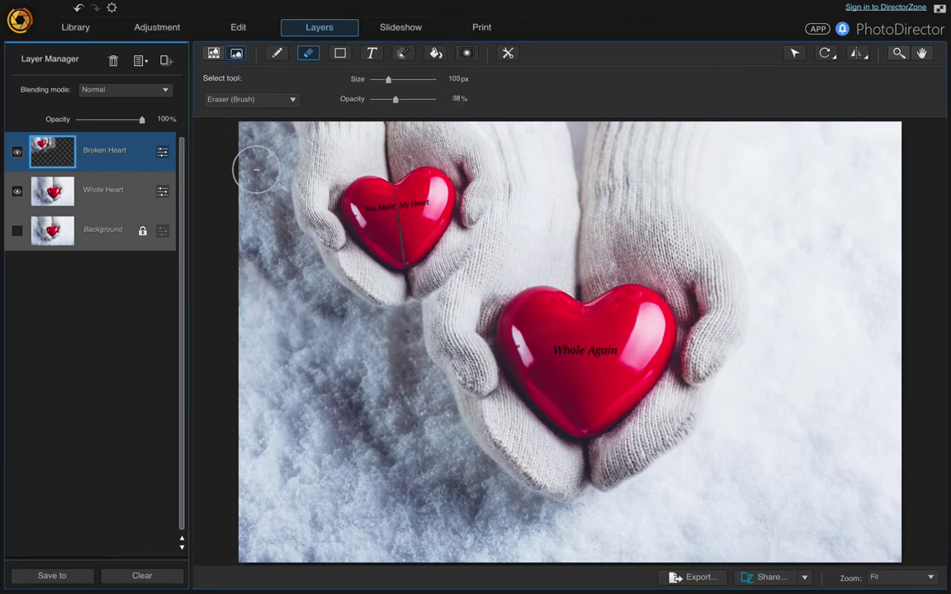